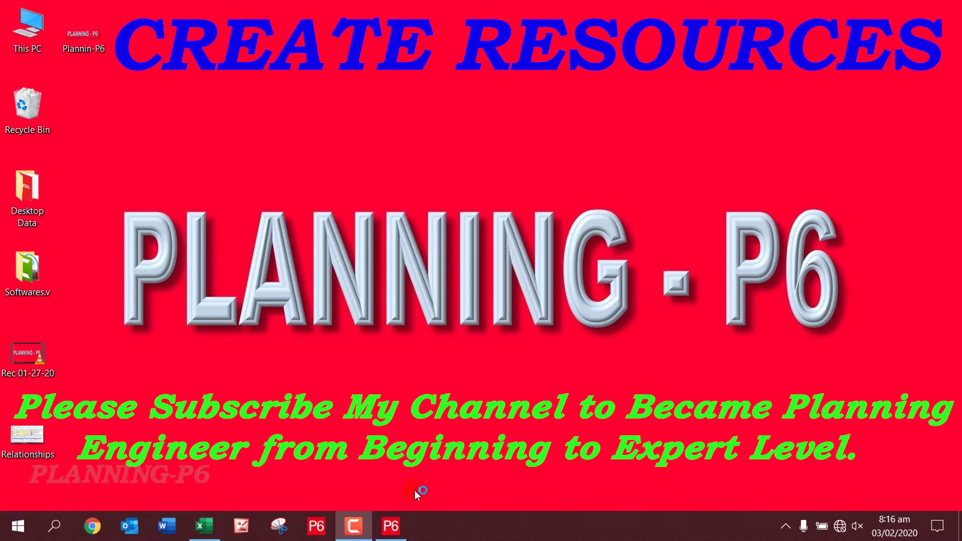
- Open the Trnky Construction Of Roads (112 KM) project and scroll its activities to the top
left_click(393, 527)
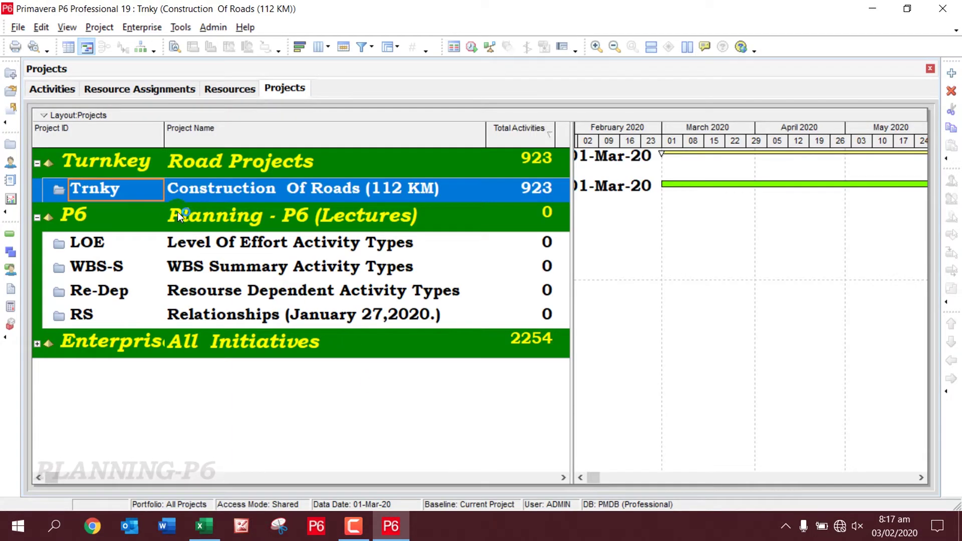
right_click(123, 189)
left_click(200, 143)
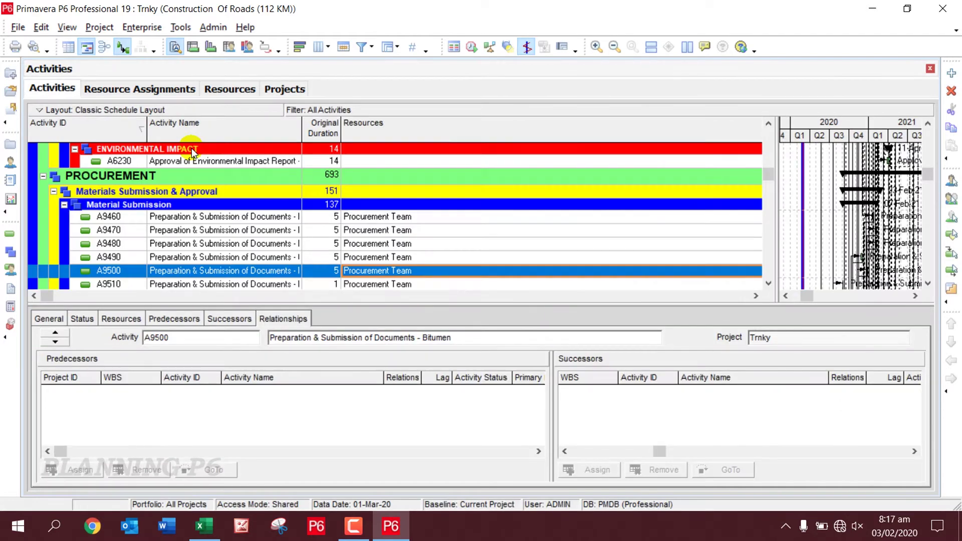
scroll(190, 156, "up", 3)
scroll(181, 171, "up", 1)
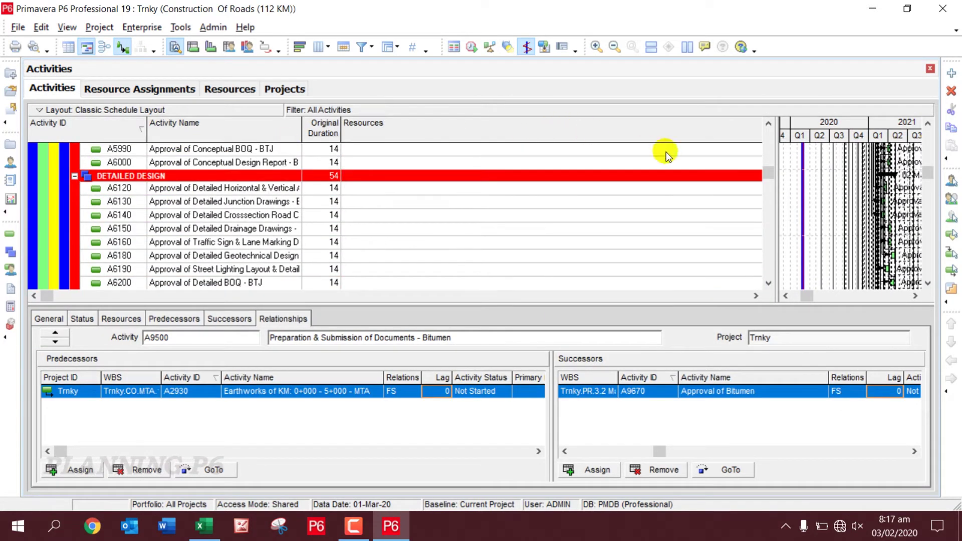
left_click_drag(773, 173, 770, 135)
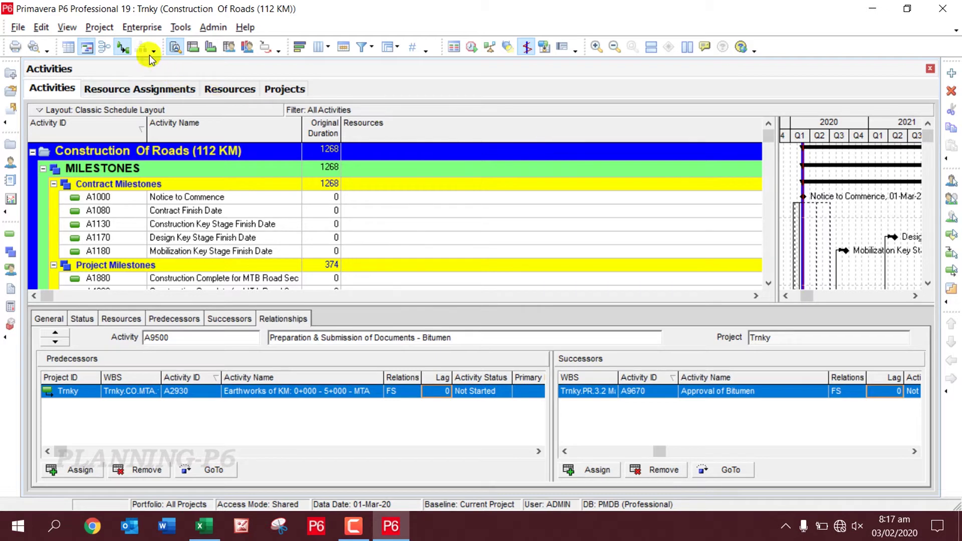
- Show the enterprise Resources window through Enterprise > Resources and the sidebar Resources icon
left_click(152, 31)
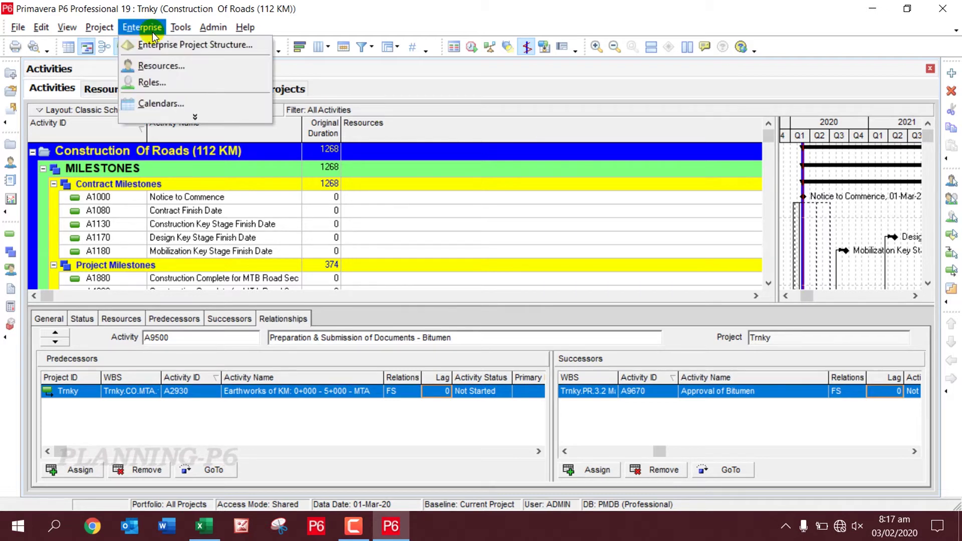
left_click(149, 67)
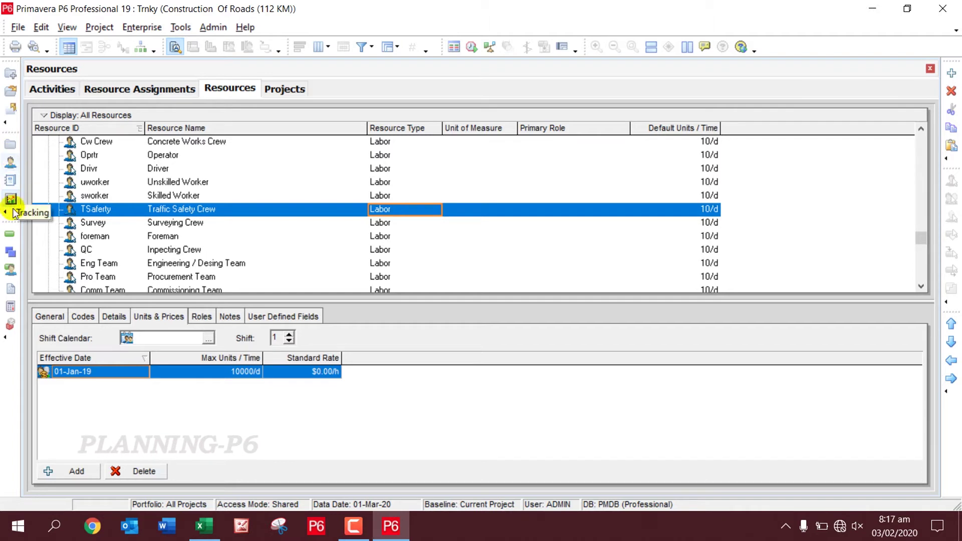
left_click(10, 234)
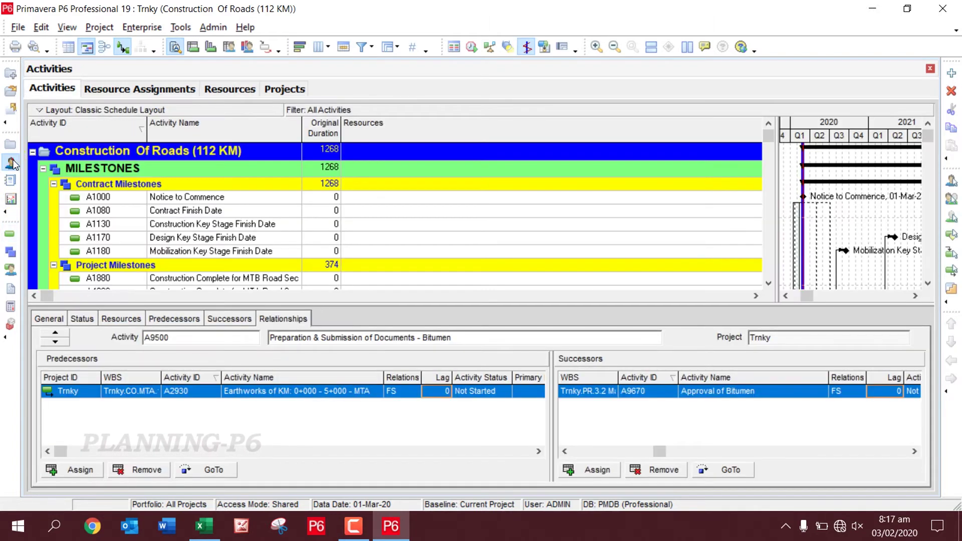
left_click(11, 163)
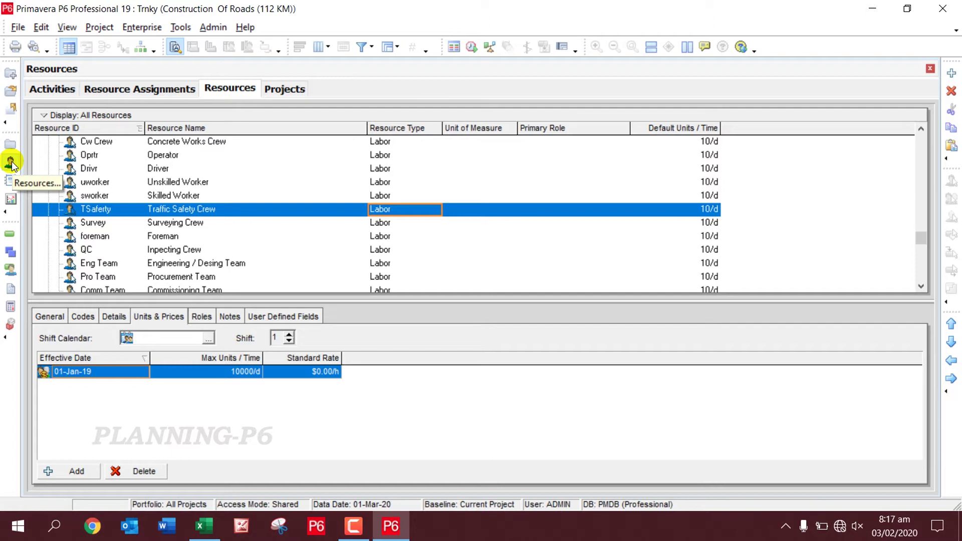
left_click(11, 163)
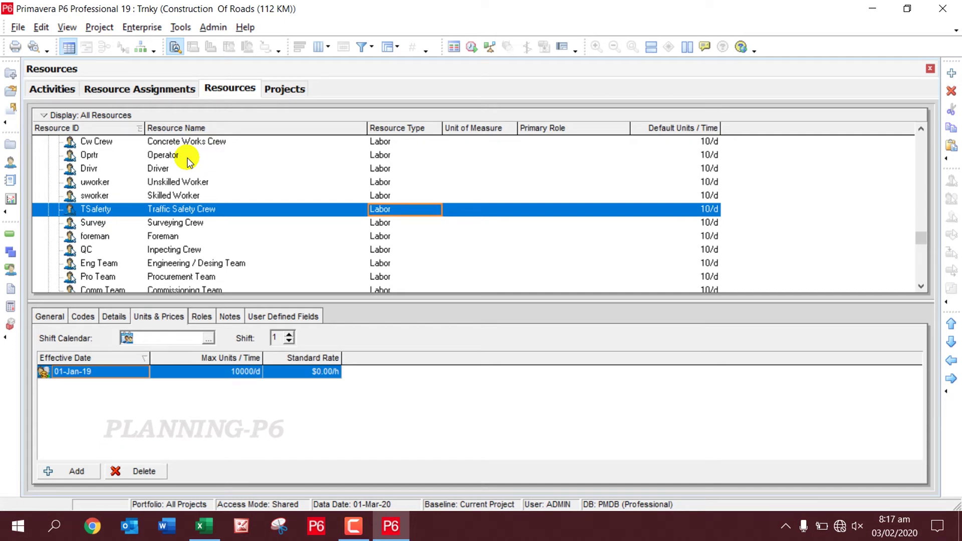
- Collapse the MTJ & MTA Roads, IT, Product Dev, Corporate and E&C Resources groups
scroll(113, 150, "up", 4)
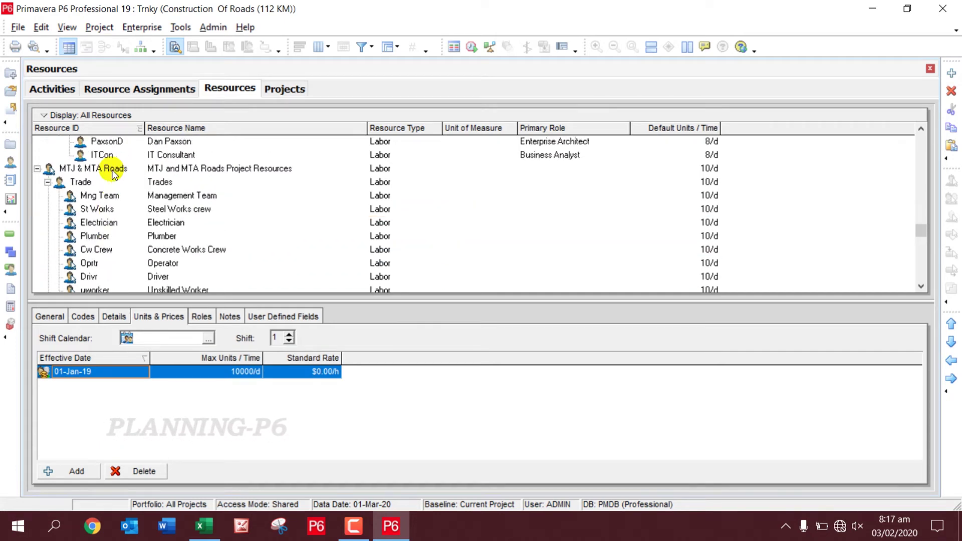
left_click(37, 222)
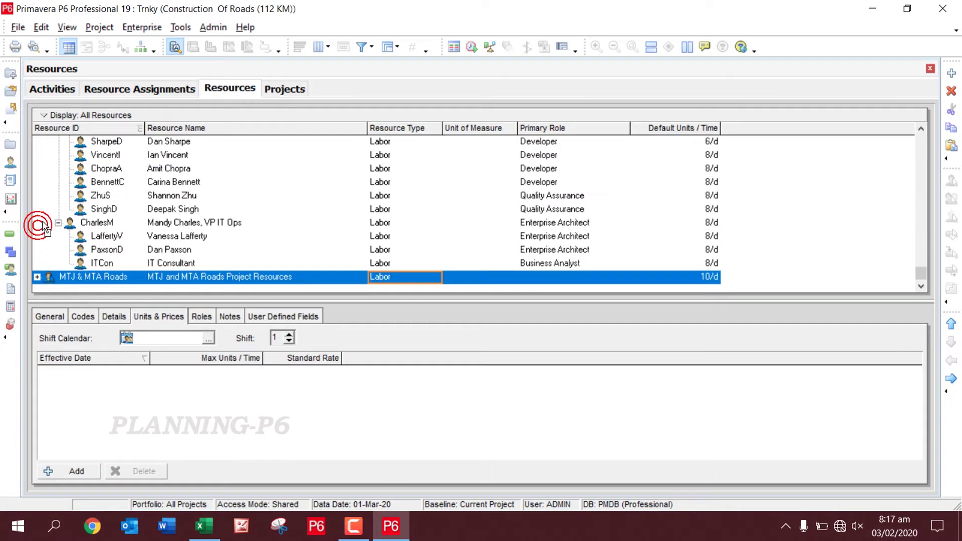
scroll(59, 219, "up", 5)
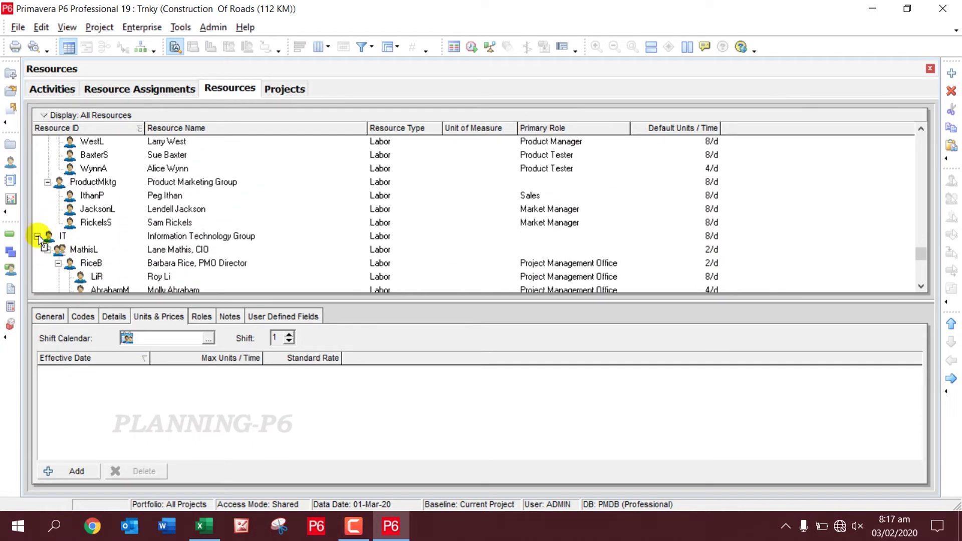
left_click(38, 236)
scroll(37, 241, "up", 5)
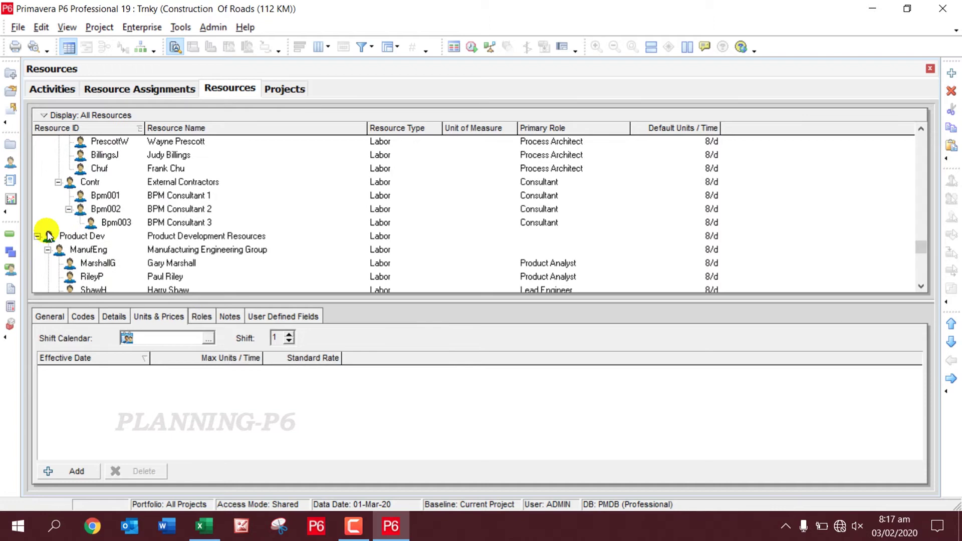
left_click(37, 236)
scroll(43, 237, "up", 5)
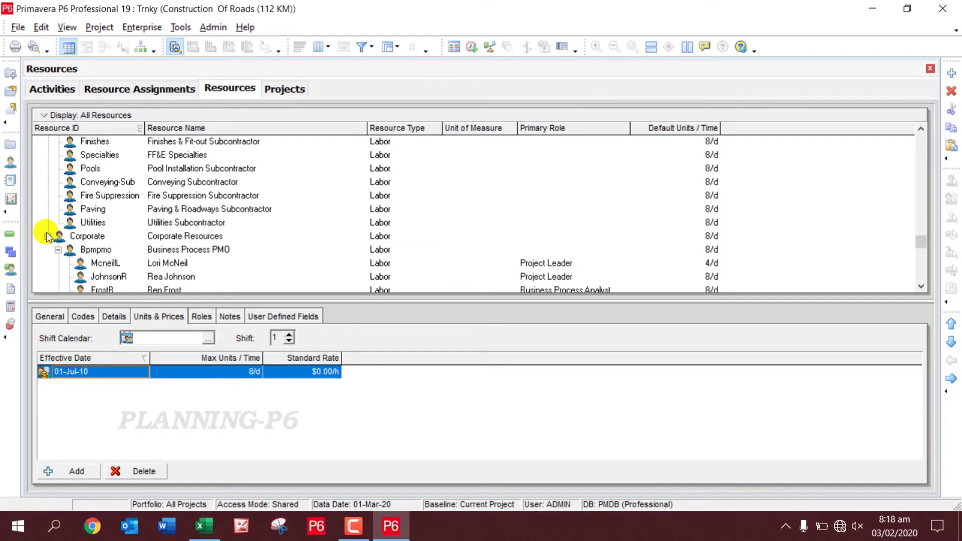
left_click(47, 236)
scroll(50, 233, "up", 8)
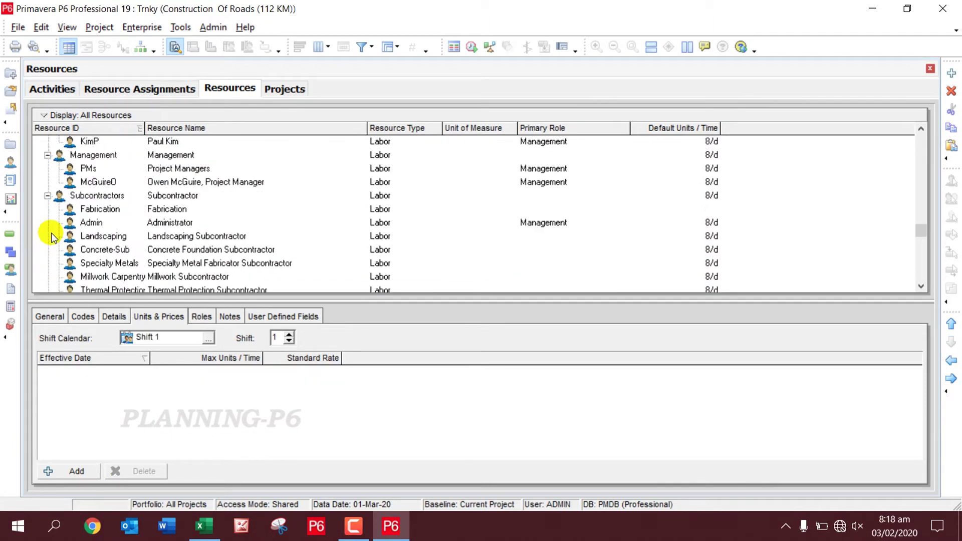
scroll(51, 232, "up", 8)
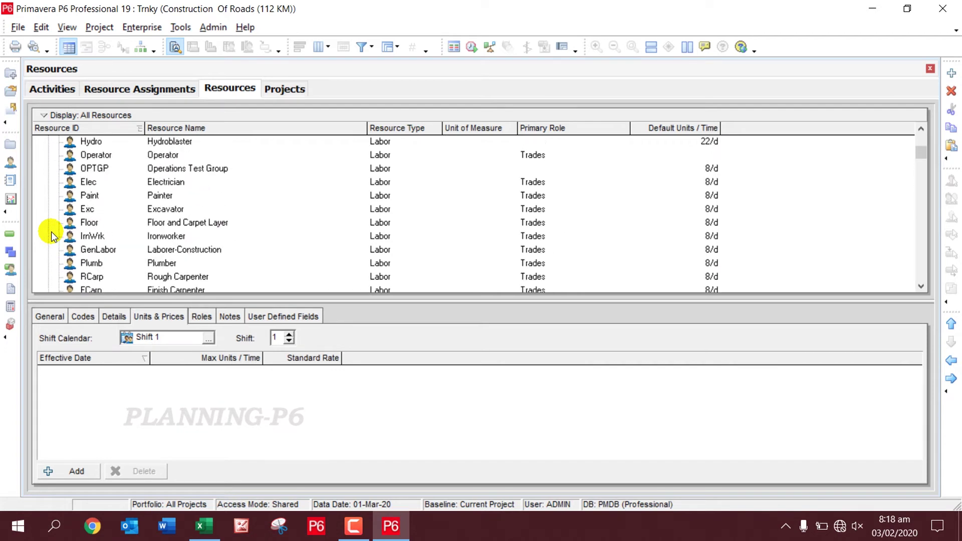
left_click(38, 141)
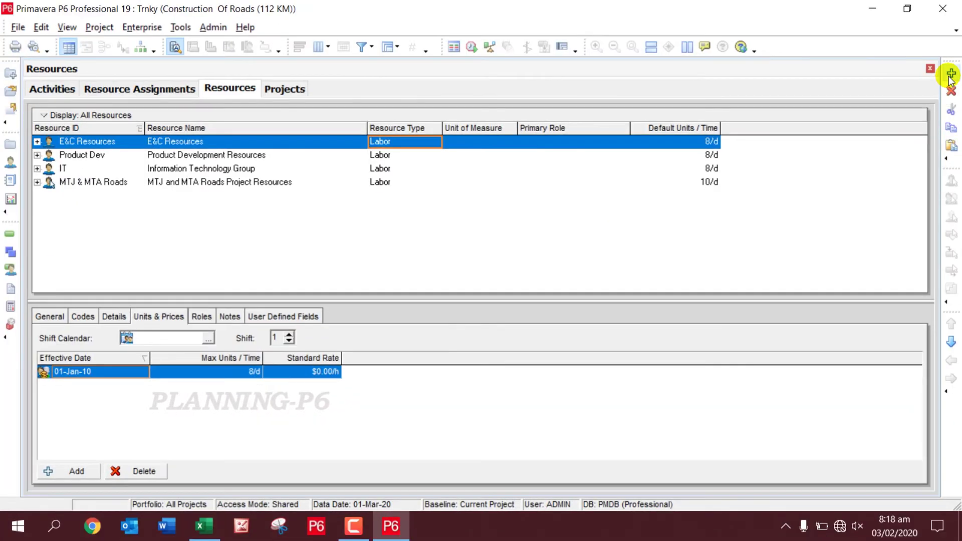
- Add resource RP-001 under E&C Resources as Labor, skipping units, contact and role pages
left_click(951, 76)
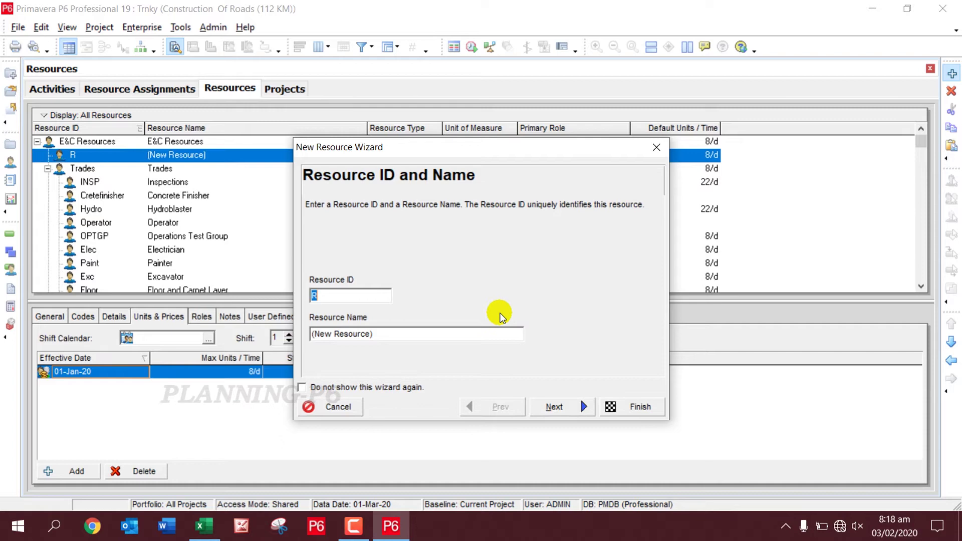
type("R")
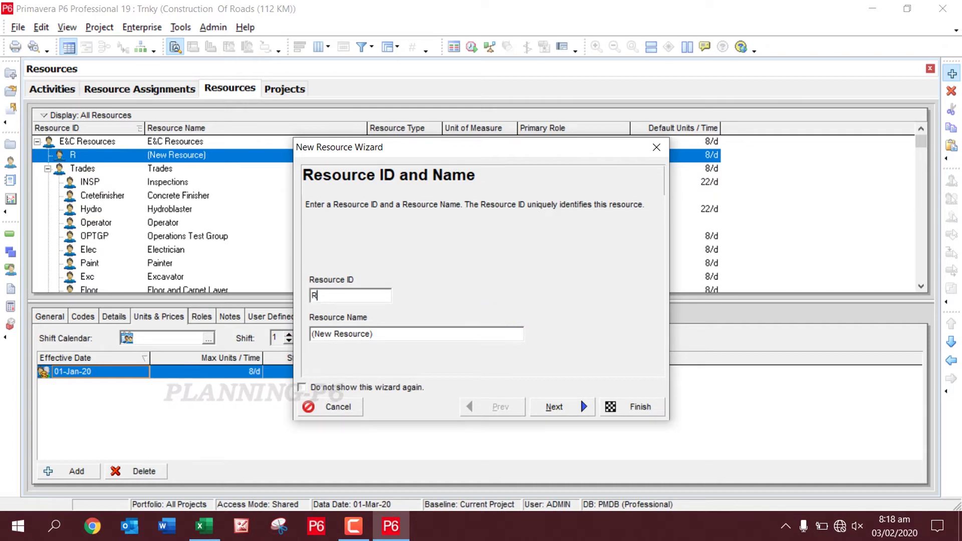
type("P")
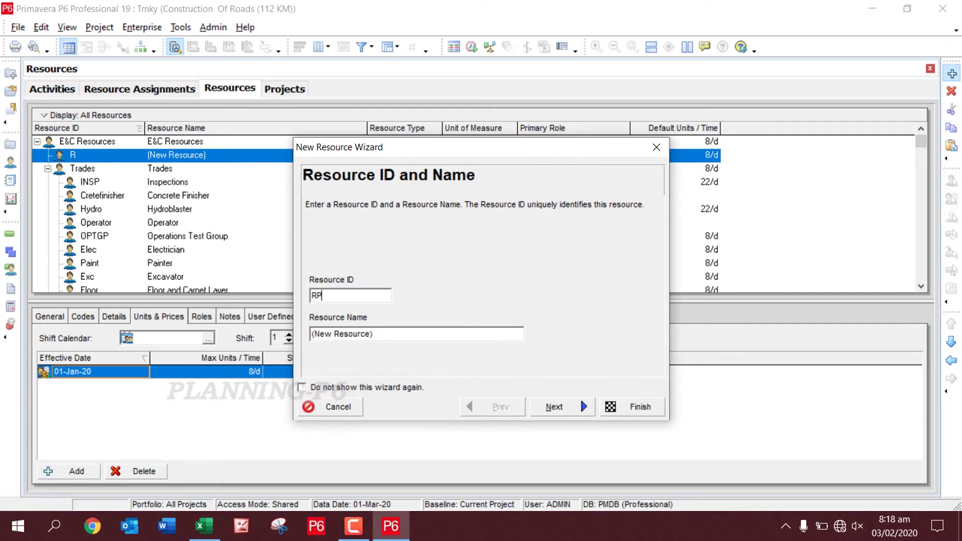
type("-001")
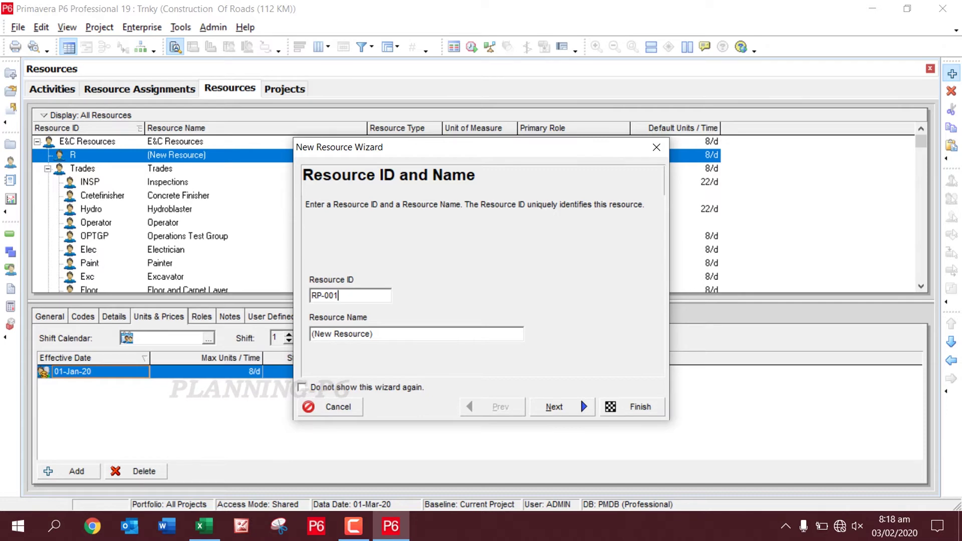
left_click_drag(377, 334, 307, 324)
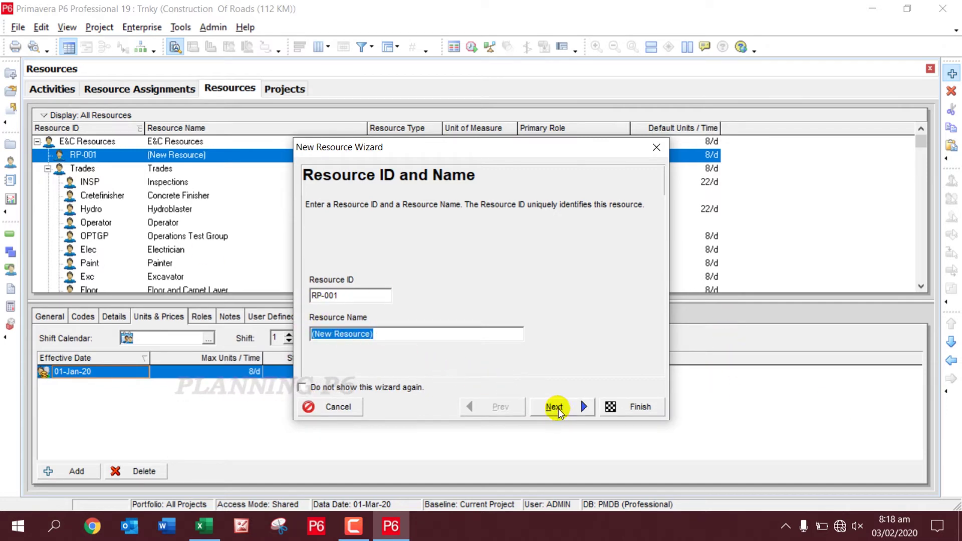
left_click(559, 408)
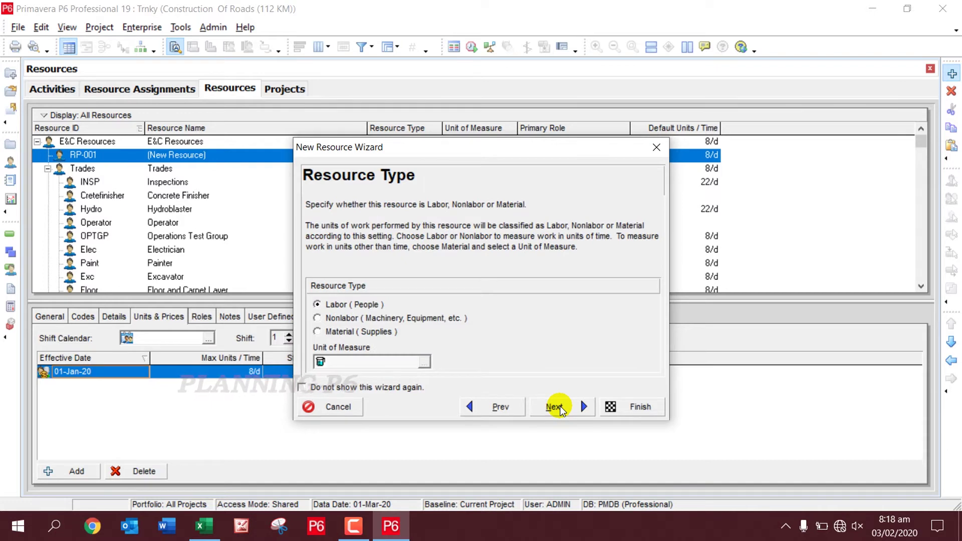
left_click(556, 407)
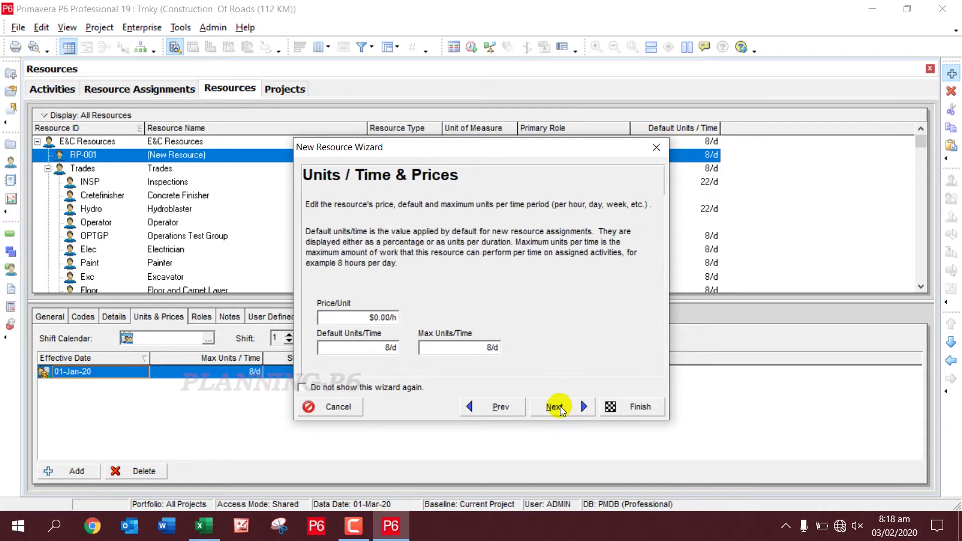
left_click(556, 408)
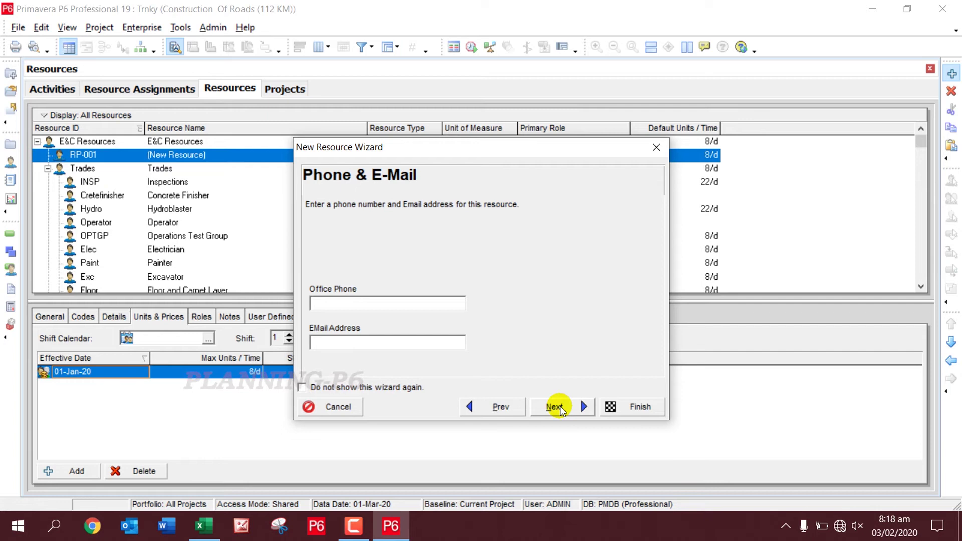
left_click(557, 407)
left_click(556, 407)
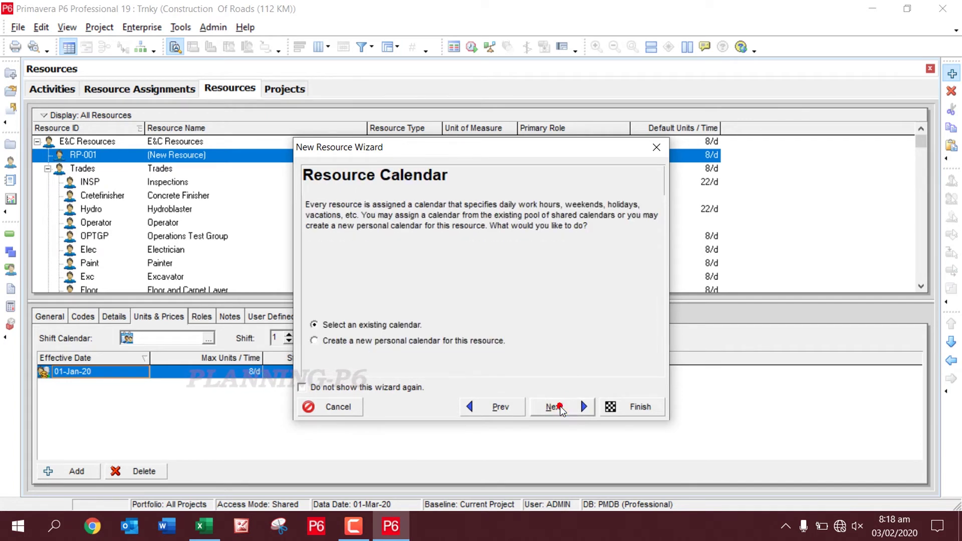
left_click(557, 407)
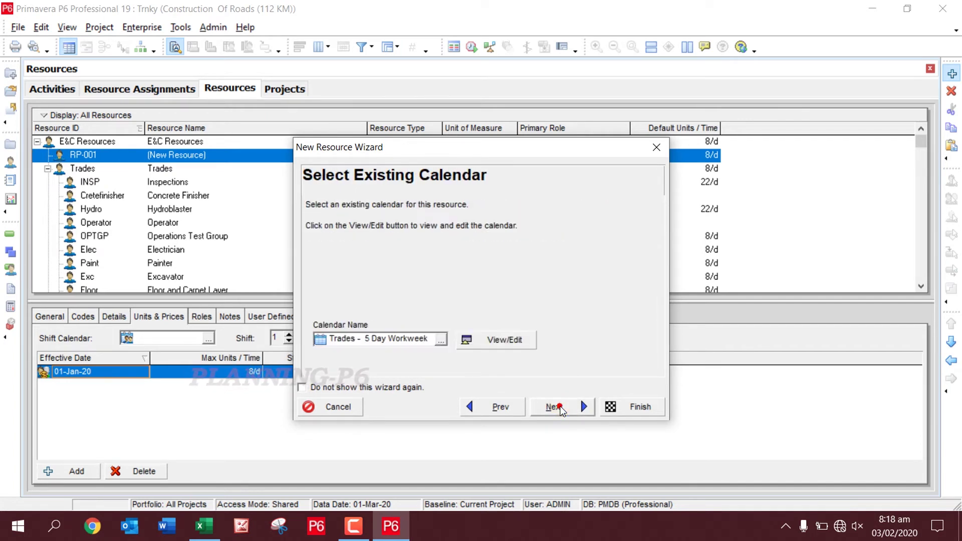
- Assign the Road Project calendar to RP-001
left_click(441, 340)
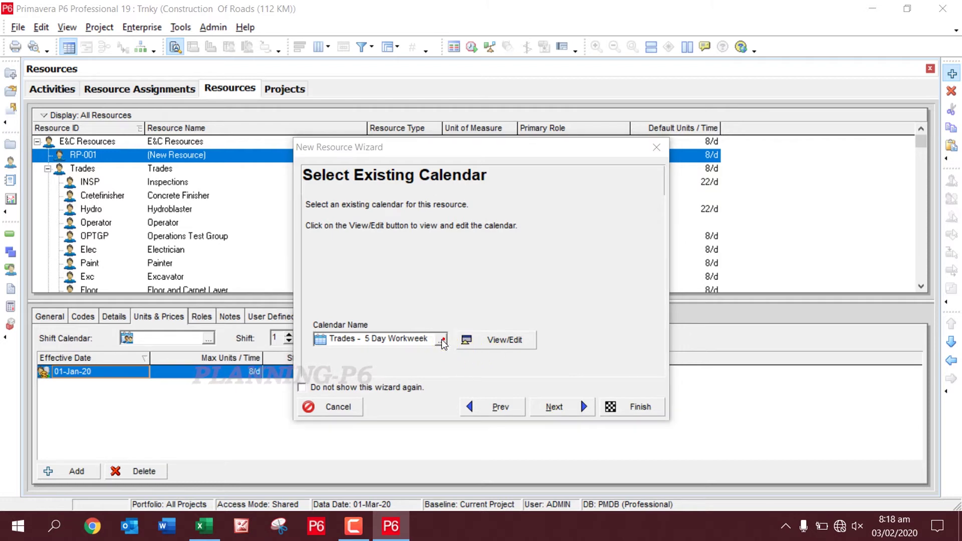
left_click(416, 330)
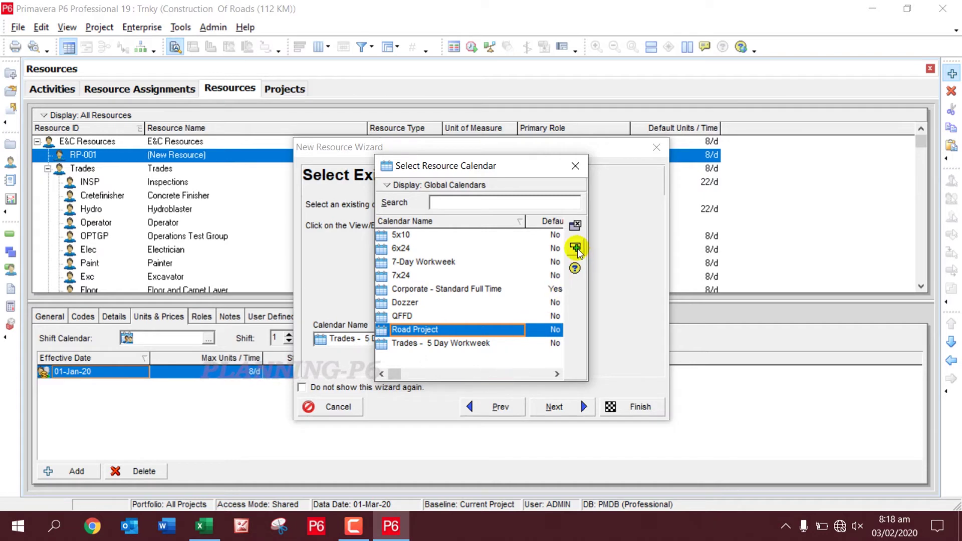
left_click(575, 225)
left_click(559, 407)
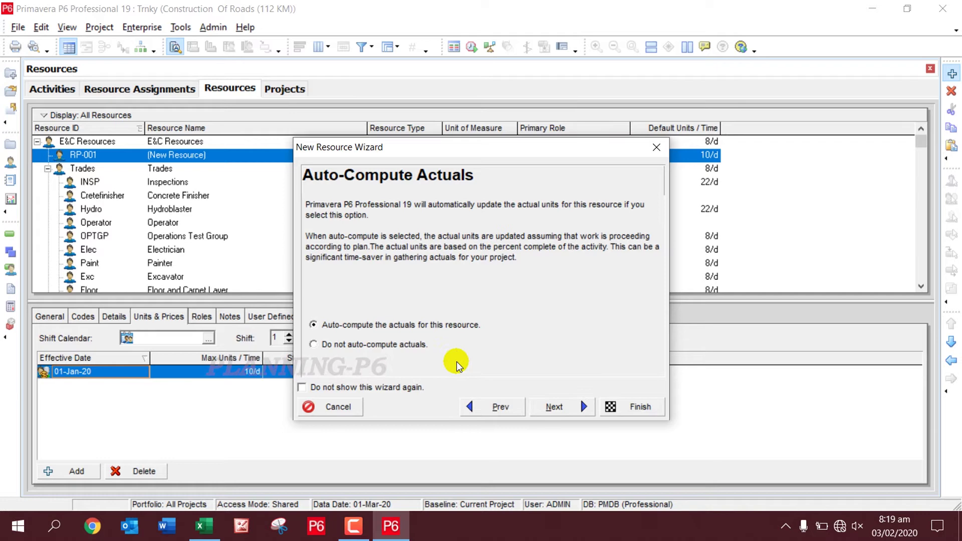
- Finish the wizard and move RP-001 to top level at the end of the list
left_click(585, 408)
left_click(622, 406)
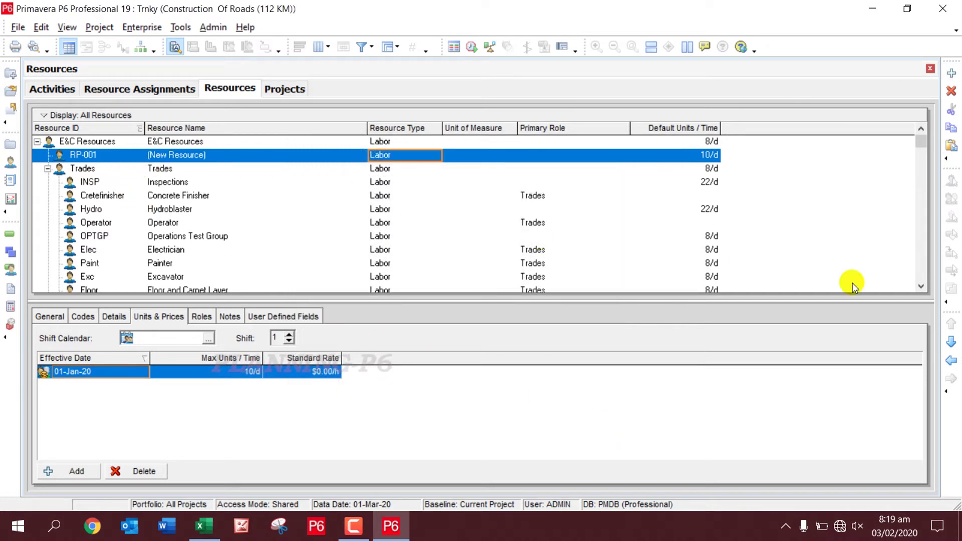
left_click(951, 342)
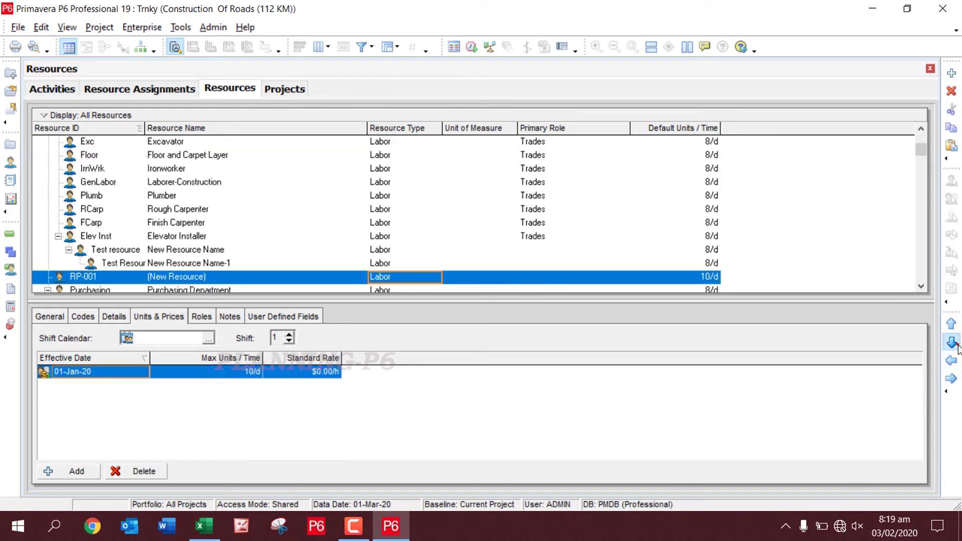
left_click(951, 343)
left_click(951, 342)
left_click(951, 342)
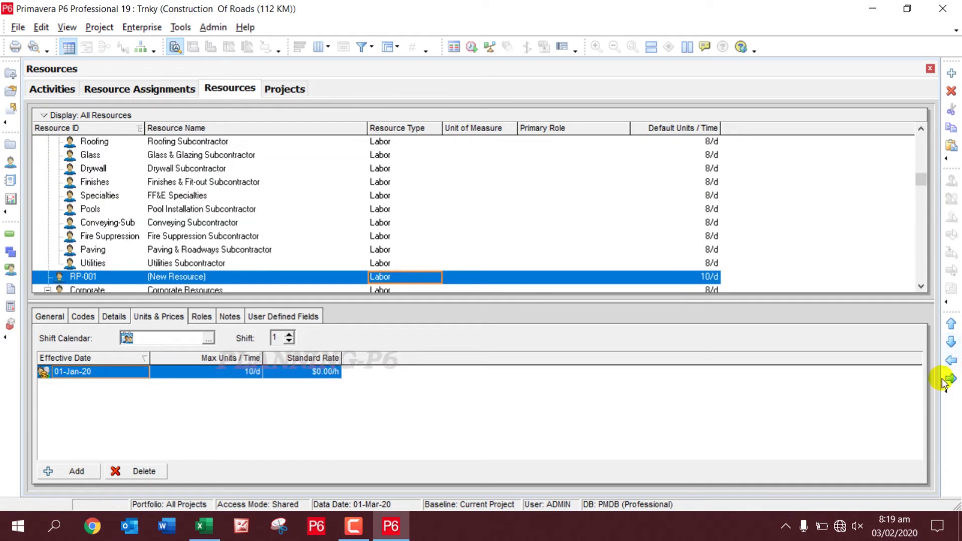
left_click(951, 360)
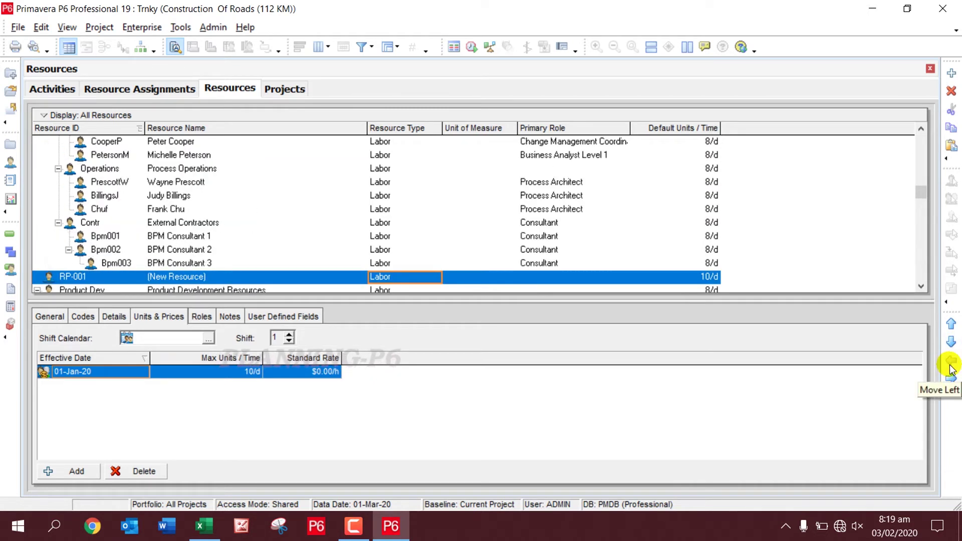
left_click(951, 342)
left_click(951, 343)
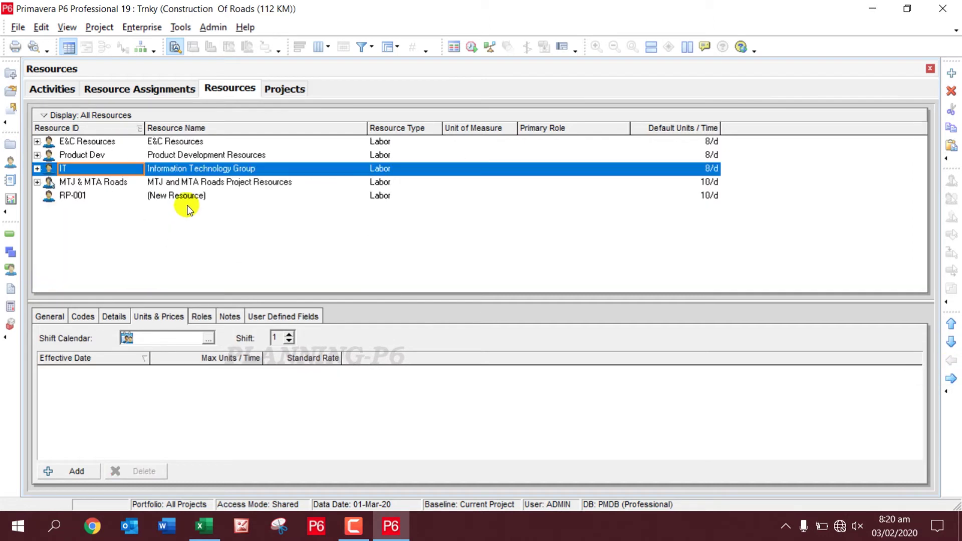
- Rename RP-001 to ROAD PROJECT
left_click(173, 195)
left_click(174, 194)
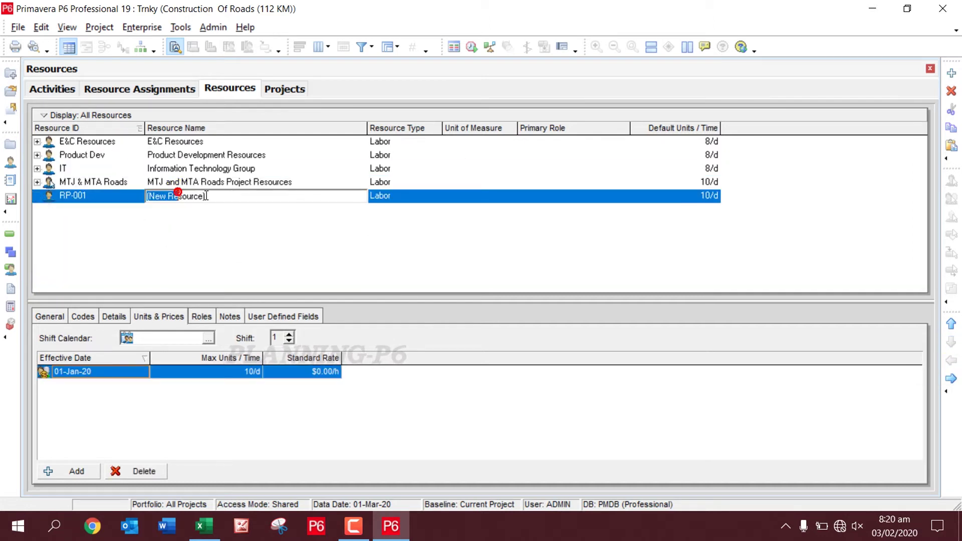
left_click_drag(208, 196, 141, 200)
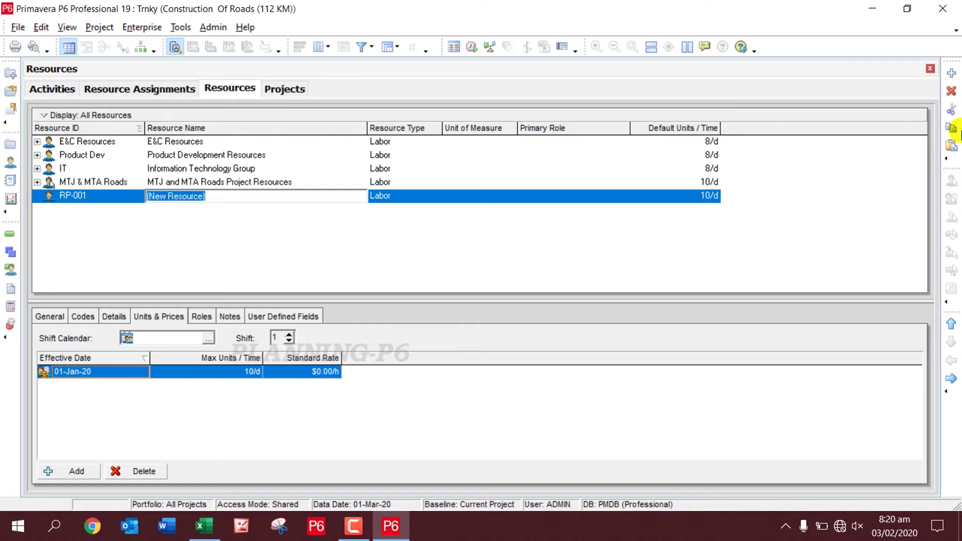
type("R")
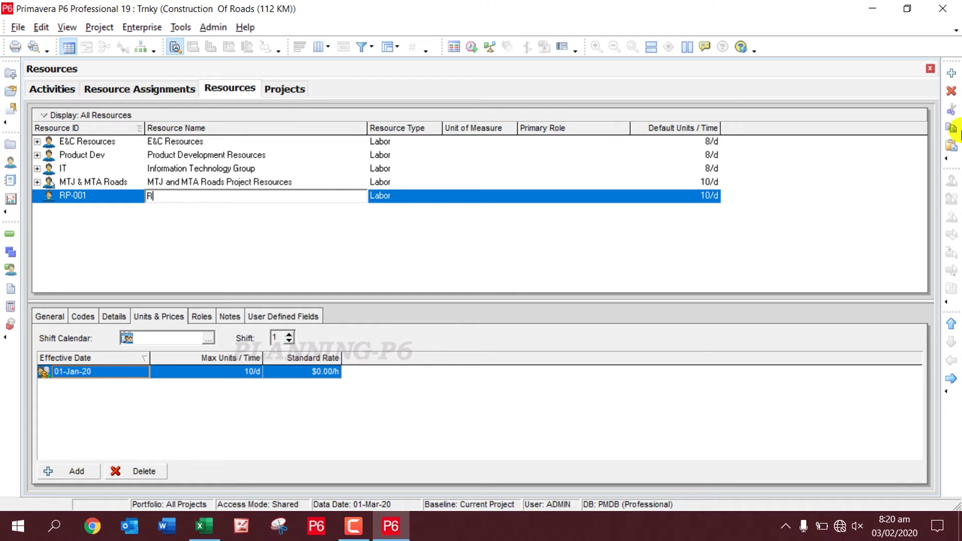
type("Od")
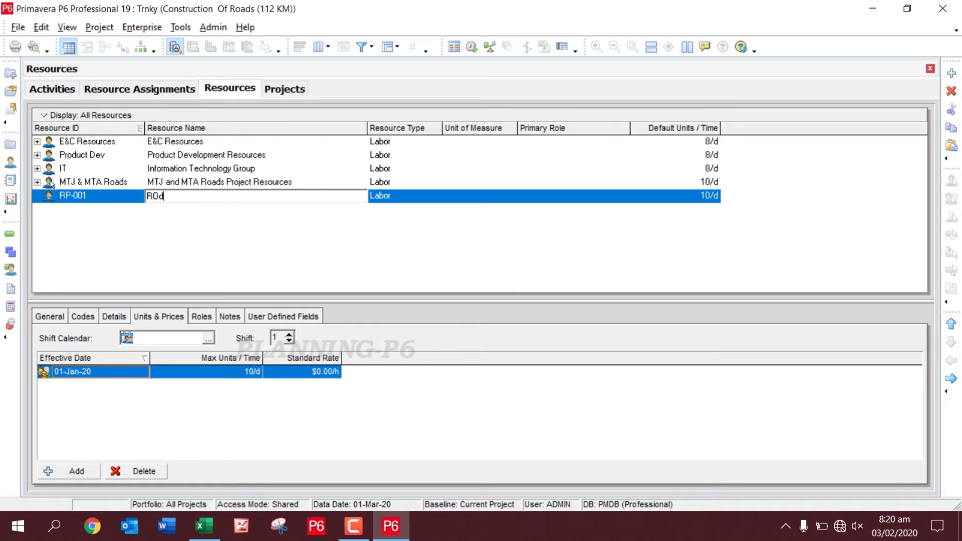
key("BackSpace")
key("BackSpace")
type("O")
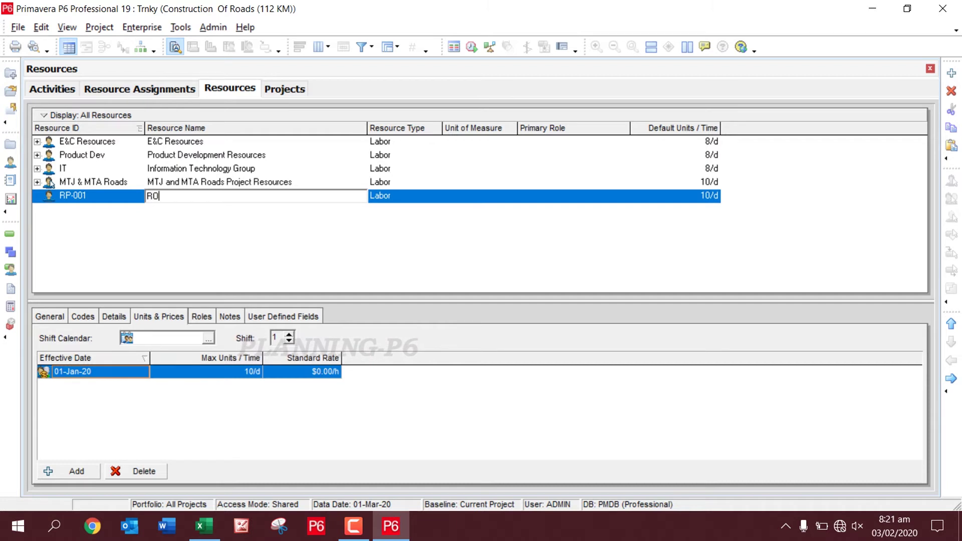
type("AD")
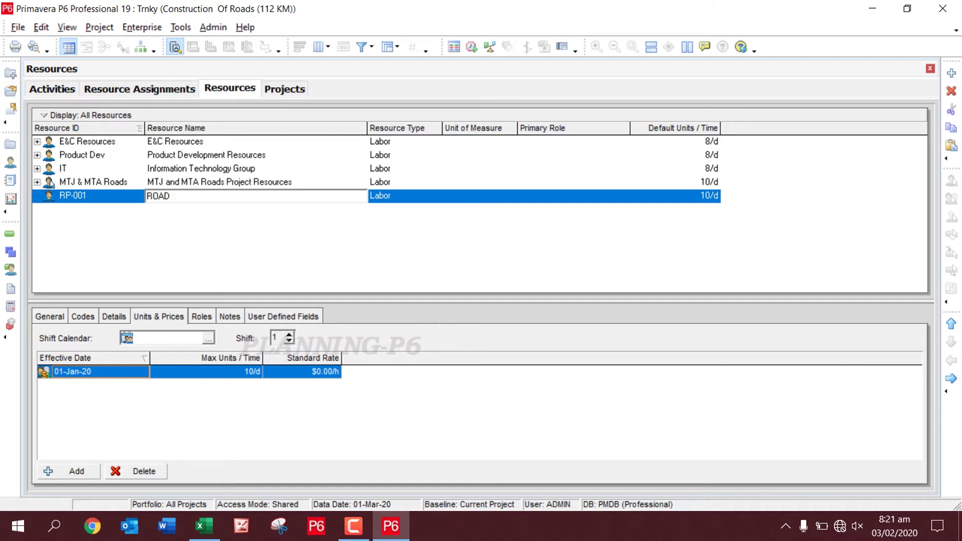
type(" PROJECT")
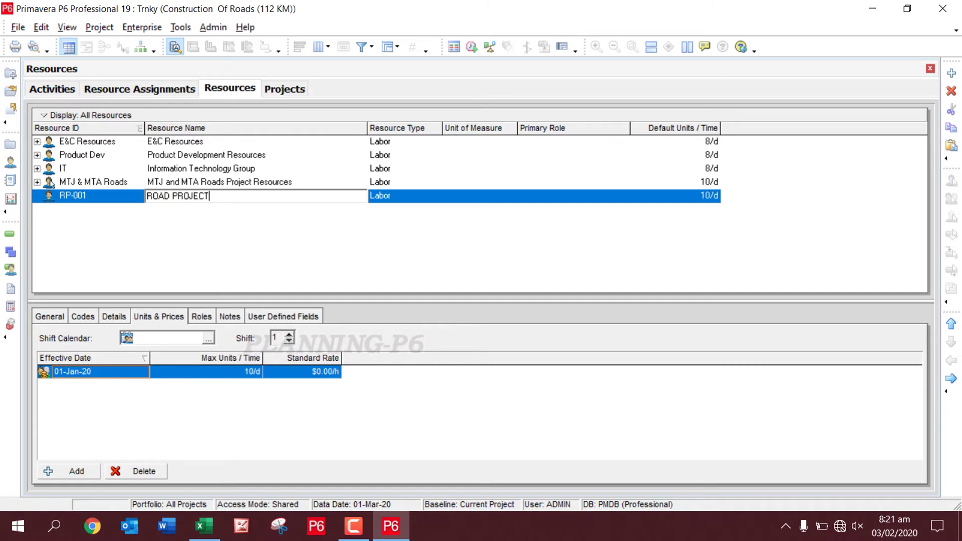
key("Return")
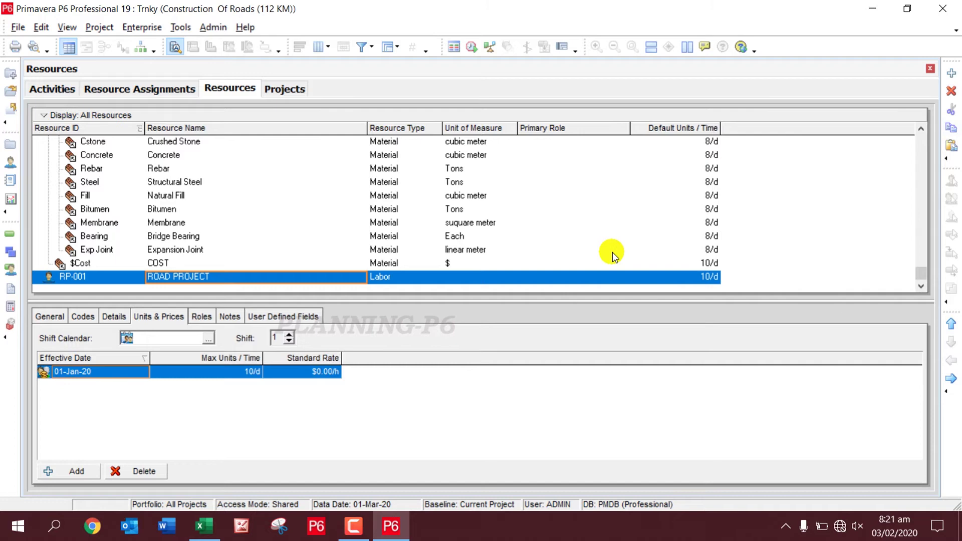
- Insert new child resources R, R-1 and R-2 under RP-001
key("Insert")
type("R")
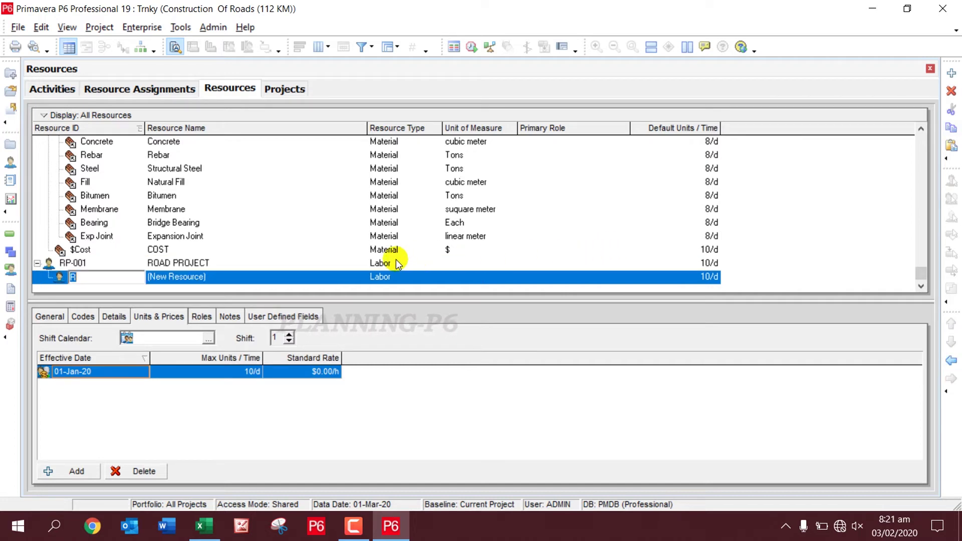
key("Return")
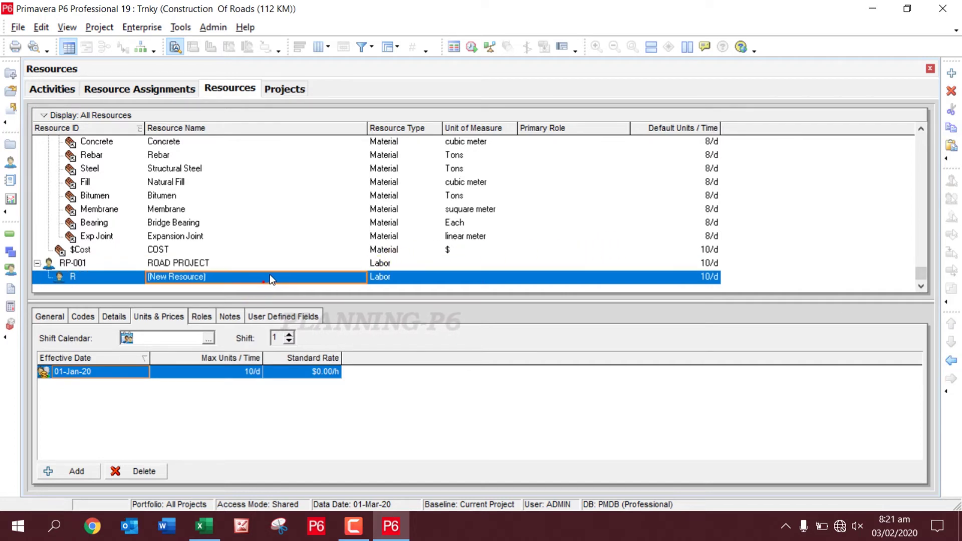
key("Insert")
key("Return")
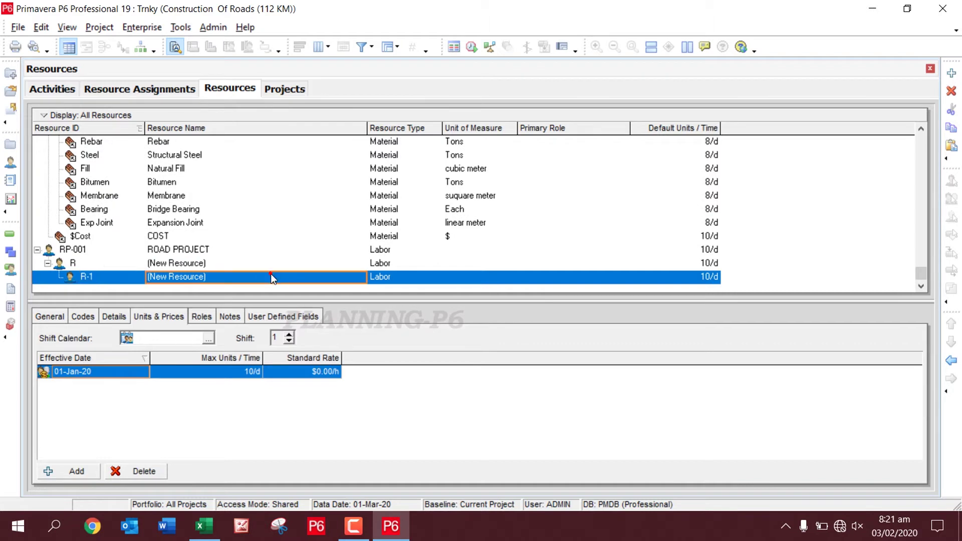
key("Insert")
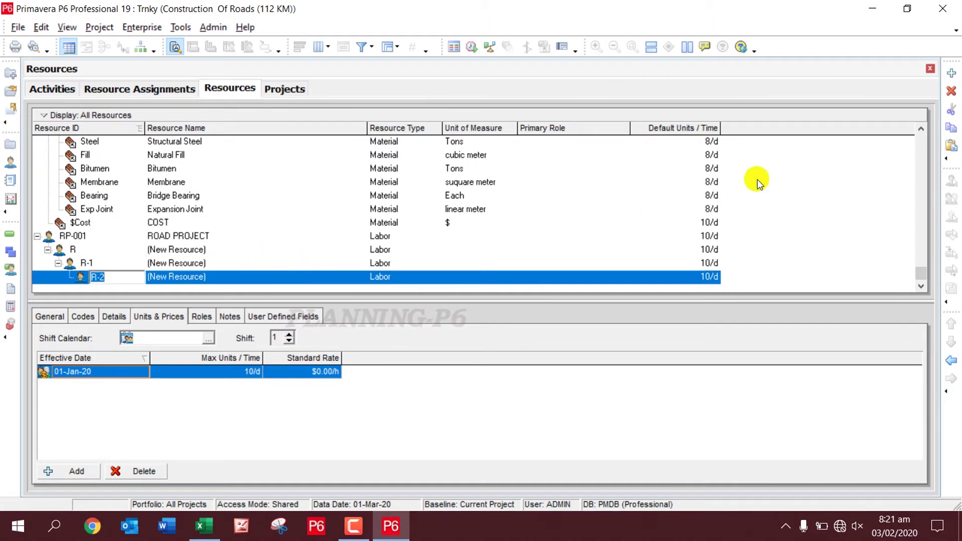
- Promote R-1 and R-2 so they sit at the same level as R
left_click(108, 263)
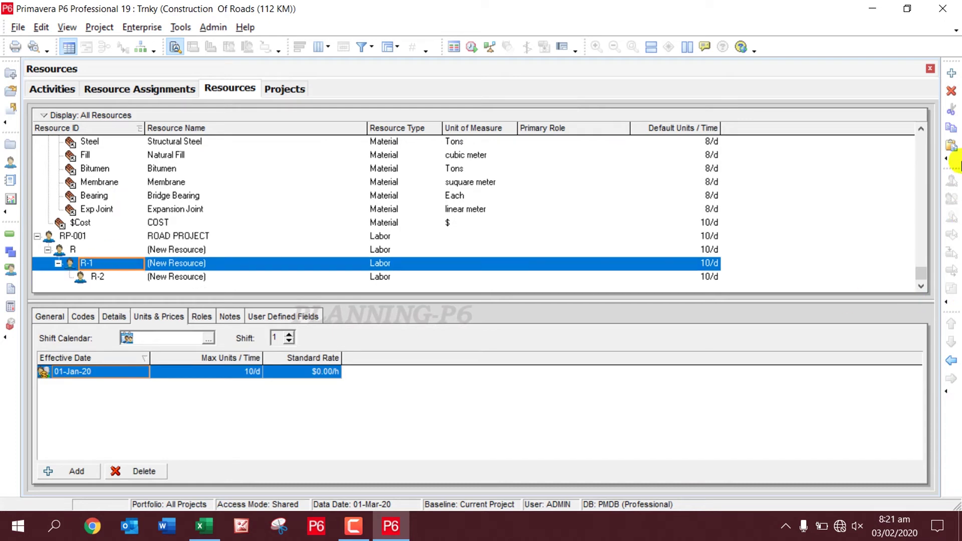
left_click(951, 361)
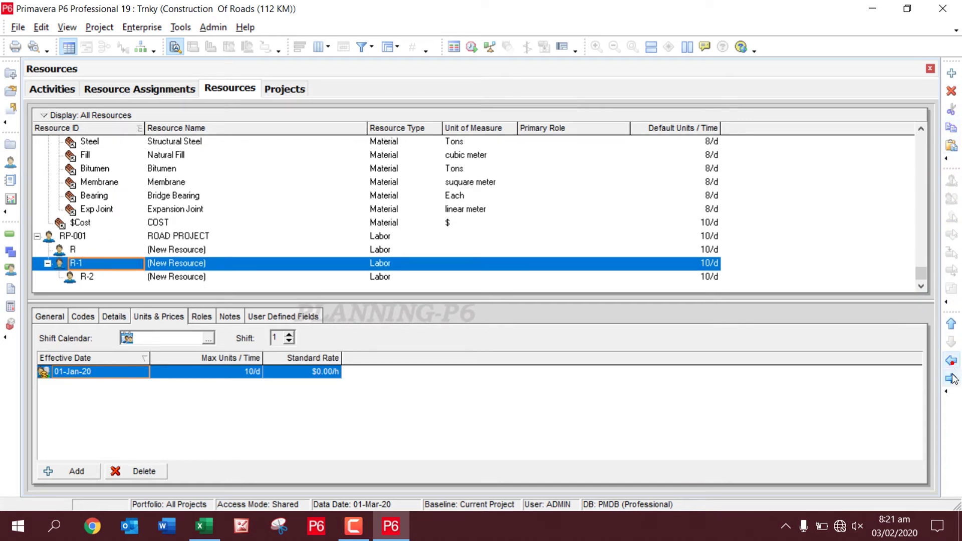
left_click(212, 278)
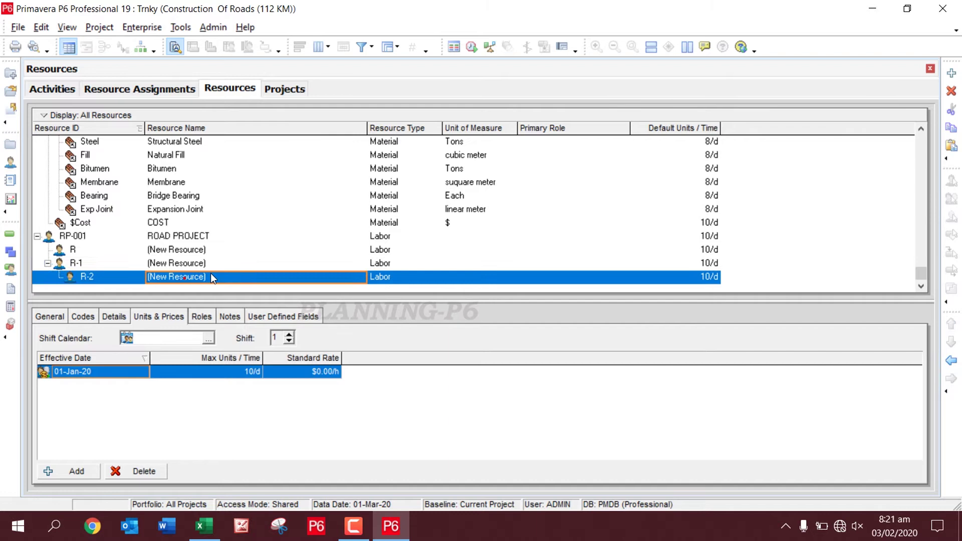
left_click(951, 361)
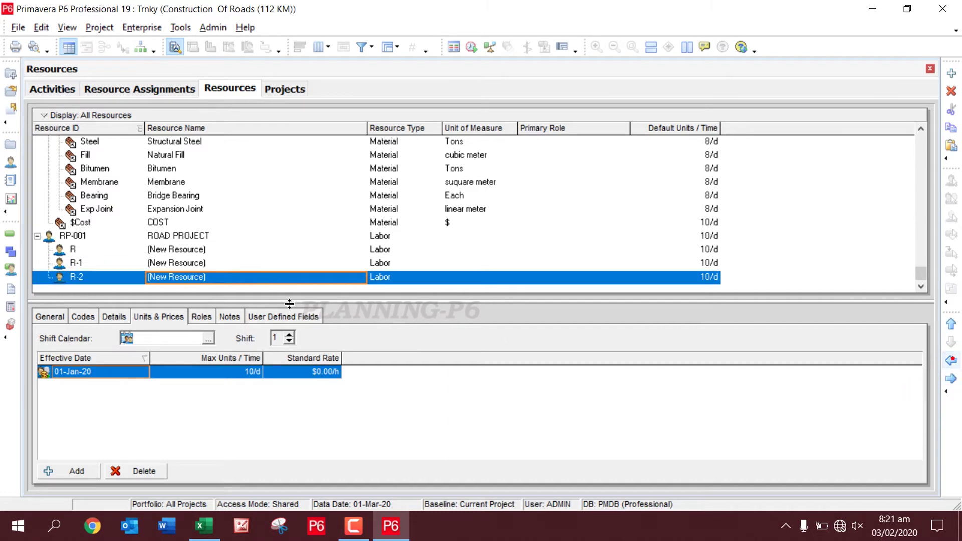
left_click(171, 250)
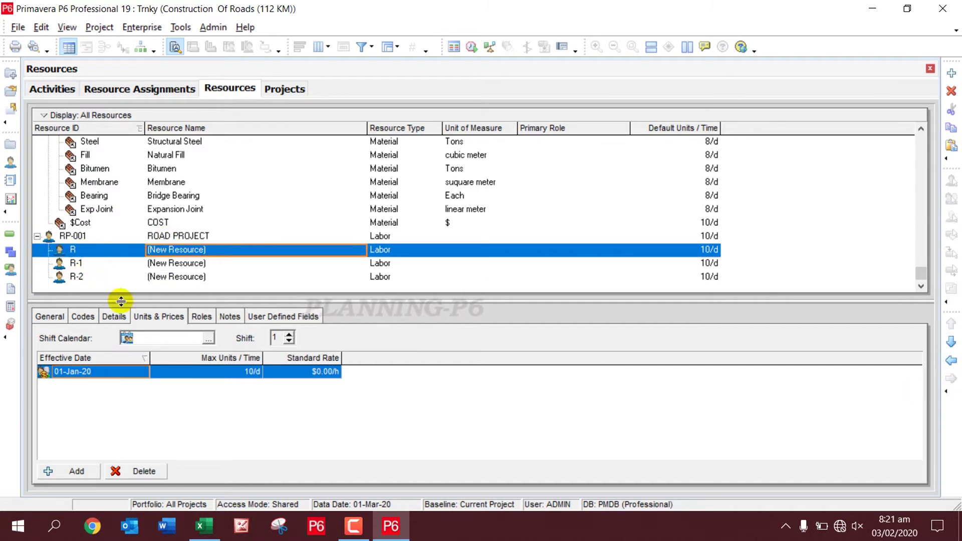
left_click(223, 251)
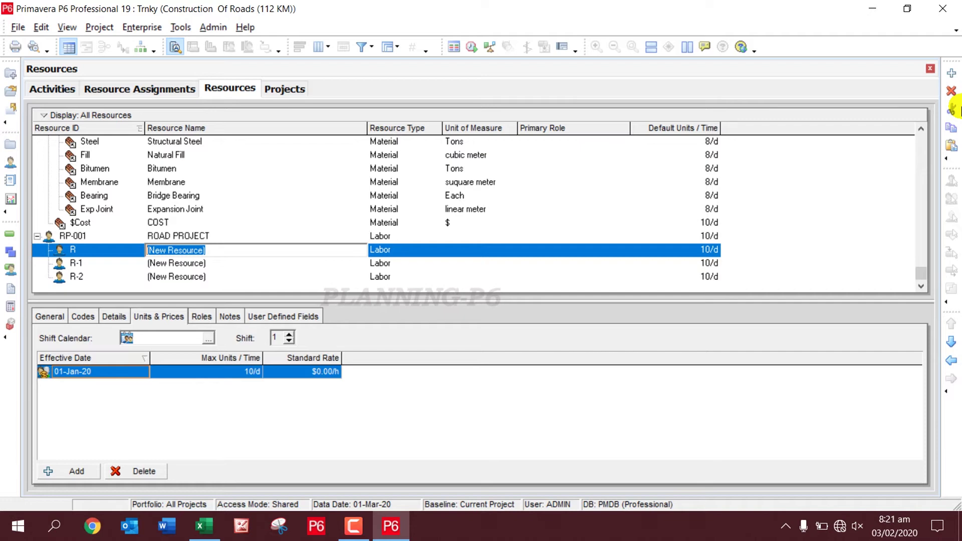
- Rename resource R to LABOR
key("BackSpace")
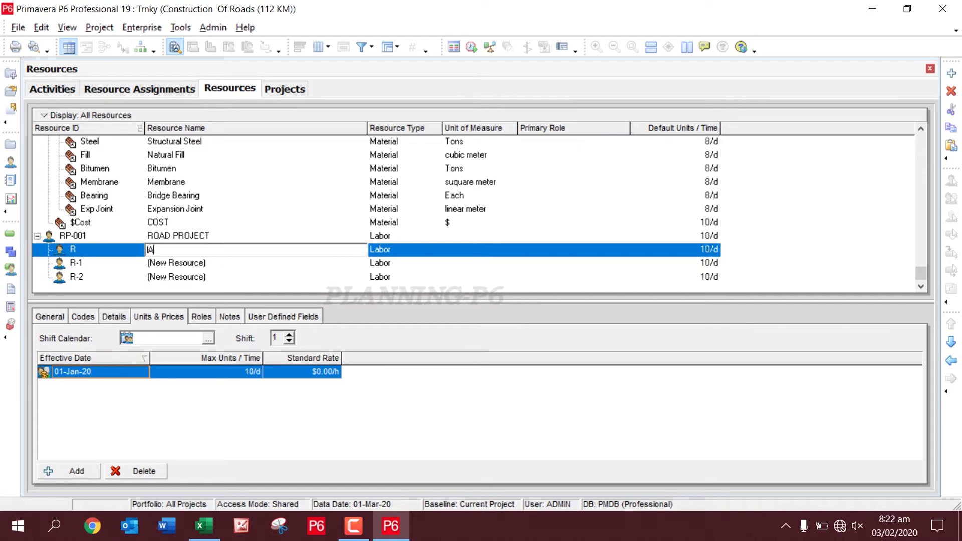
type("L")
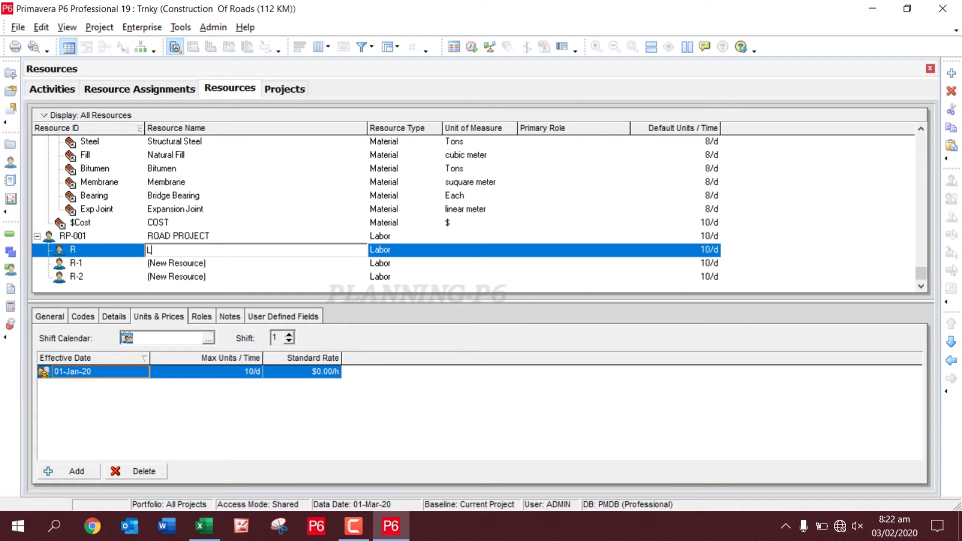
type("ABOR")
key("Return")
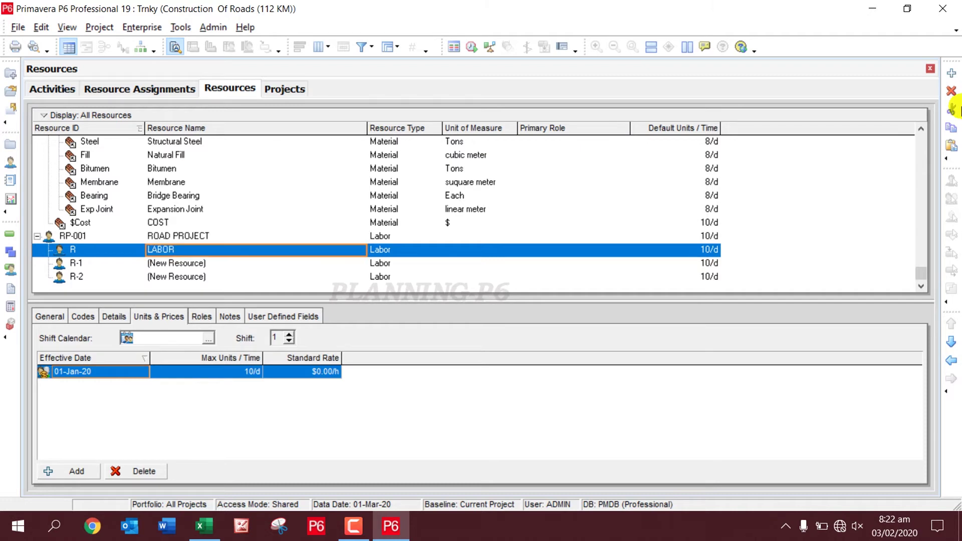
- Rename R-1 to Material and set its resource type to Material
left_click(176, 261)
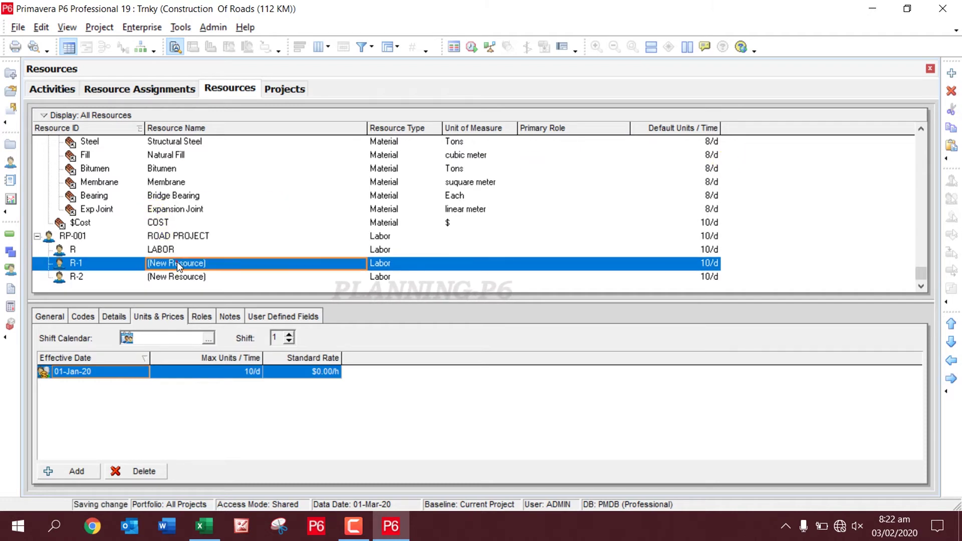
left_click(206, 263)
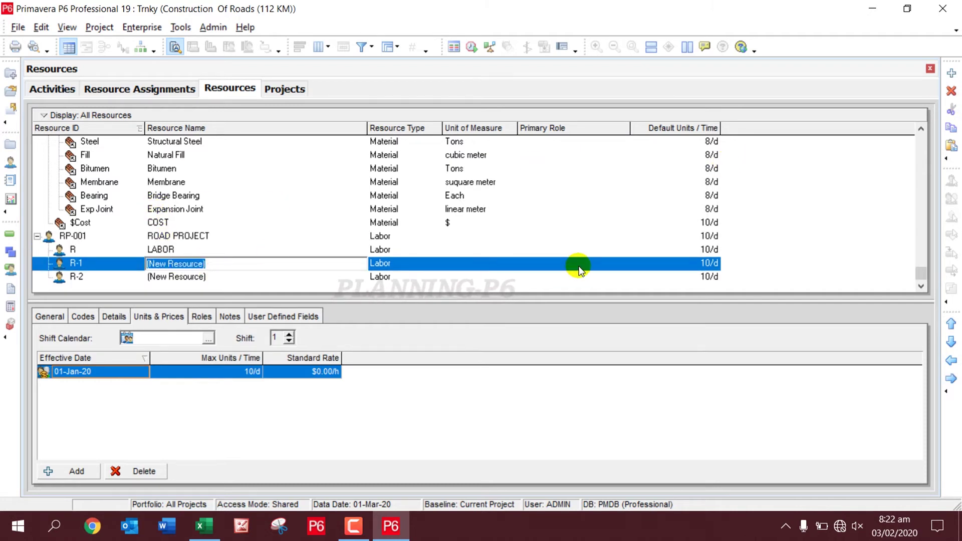
key("BackSpace")
type("Ma")
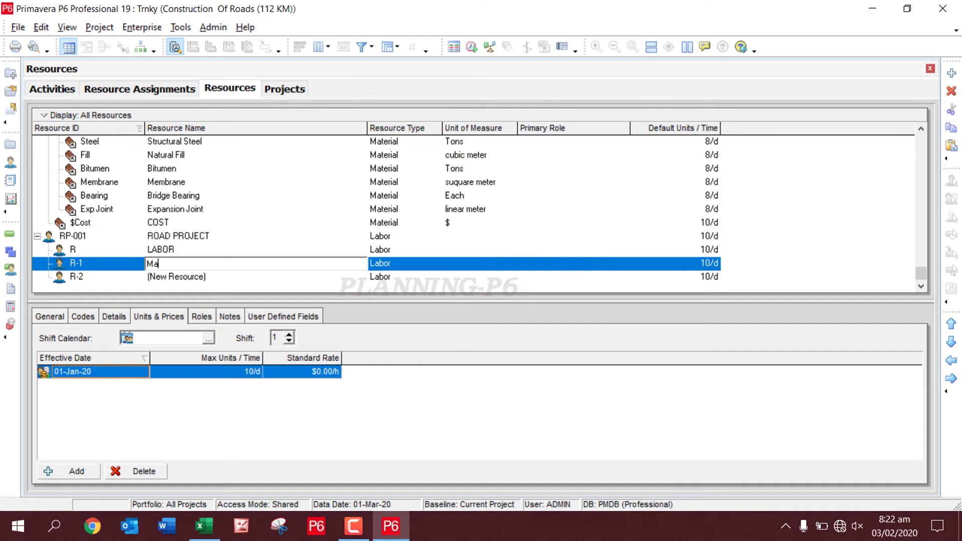
type("terial")
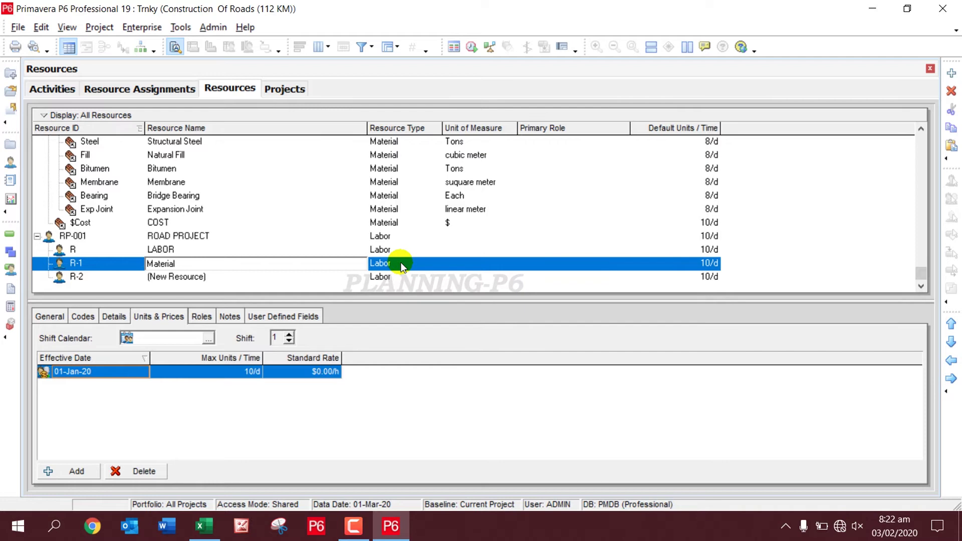
left_click(401, 265)
left_click(401, 264)
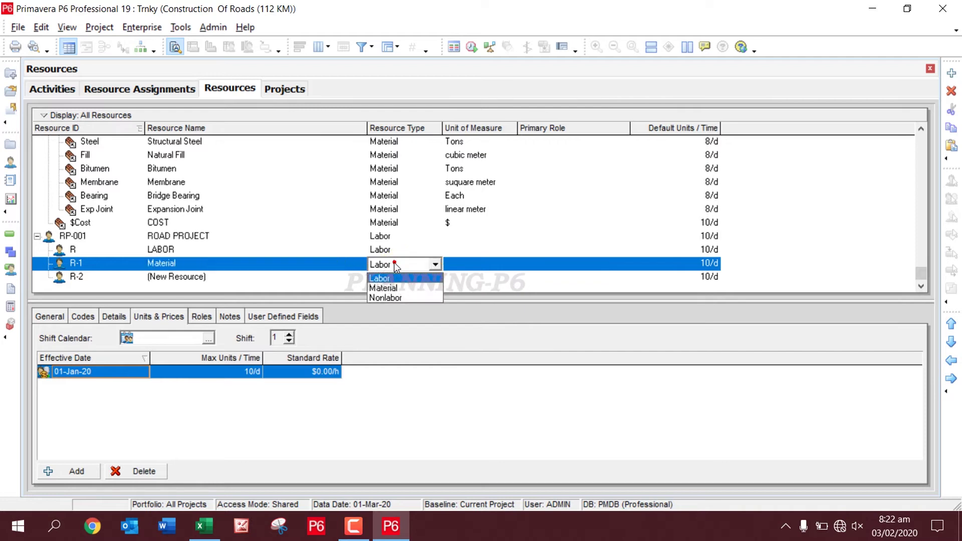
left_click(404, 290)
left_click(426, 298)
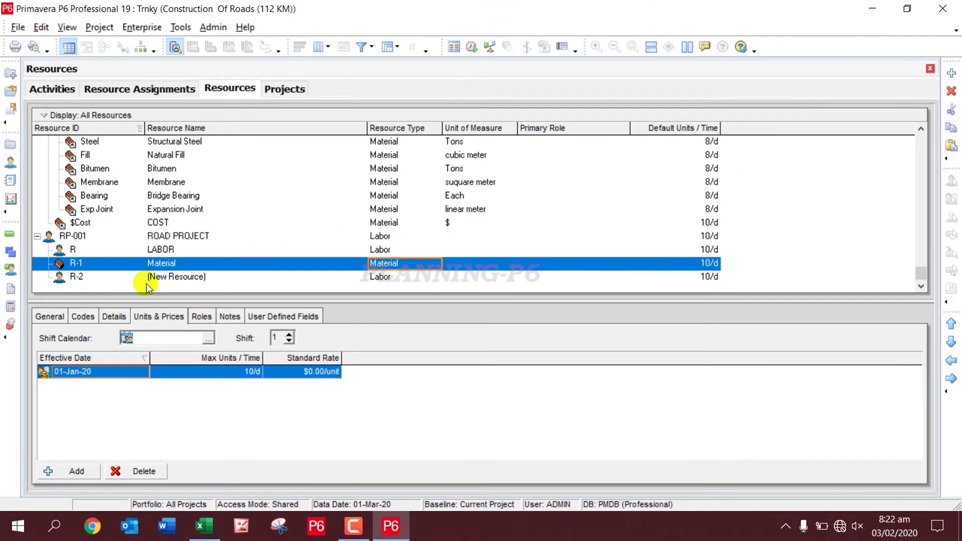
- Rename R-2 to Non Labor and set its resource type to Nonlabor
left_click(242, 286)
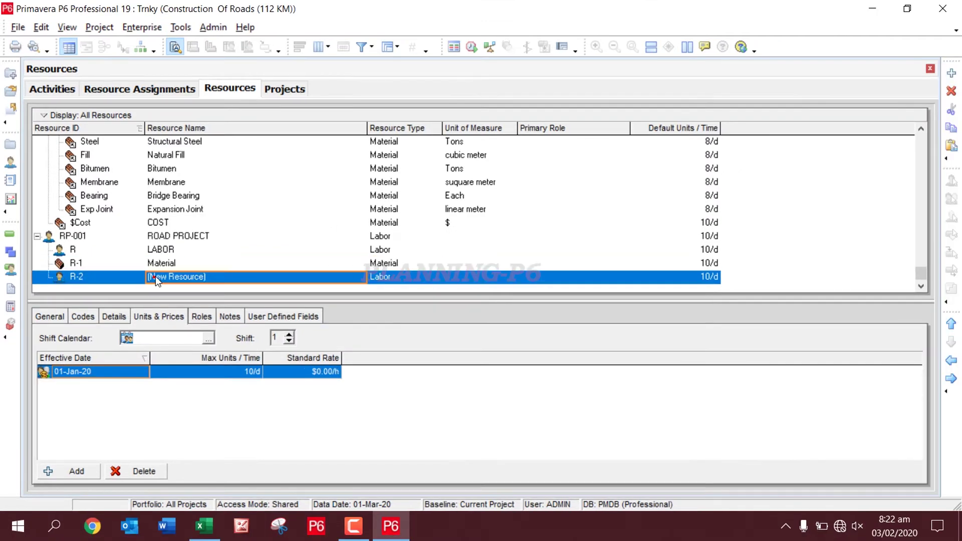
double_click(242, 286)
left_click_drag(178, 276, 273, 275)
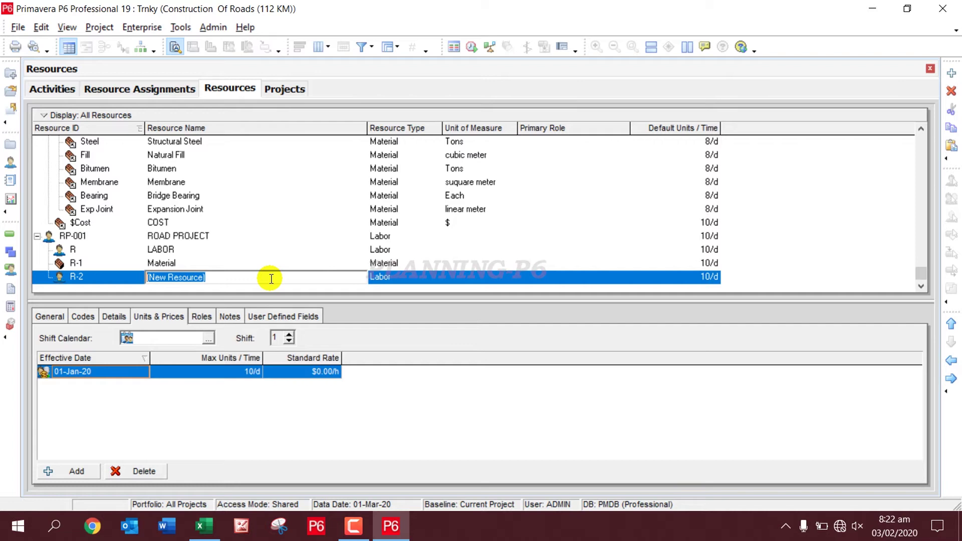
type("Non")
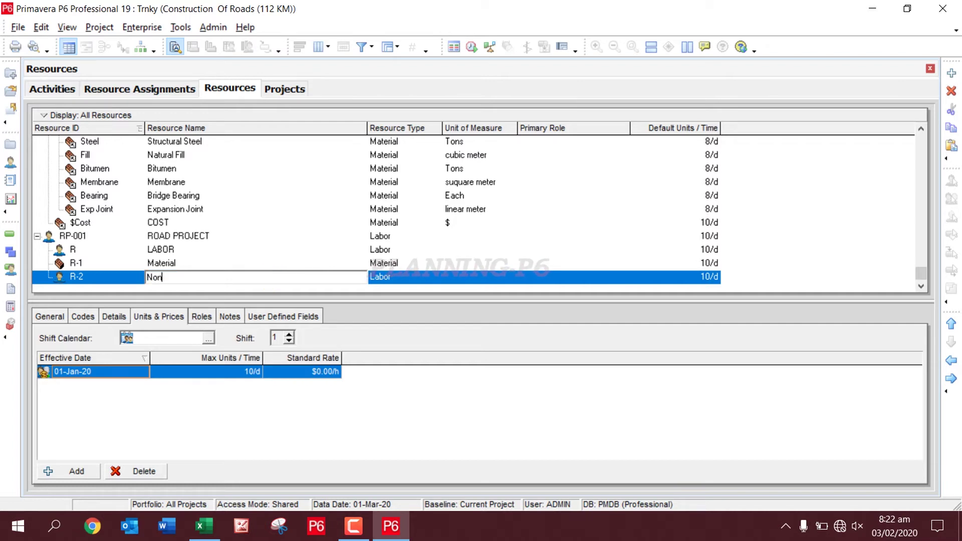
type(" Lan")
key("BackSpace")
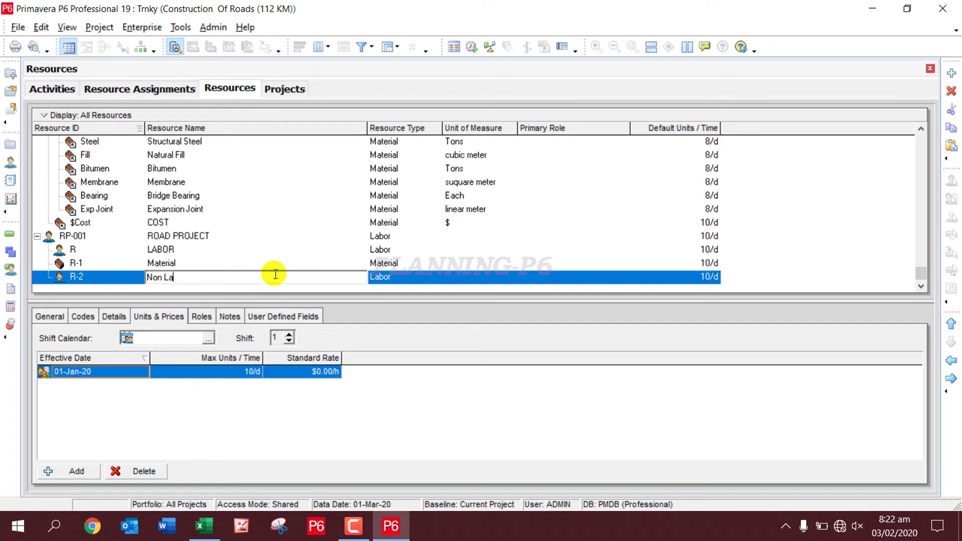
type("bor")
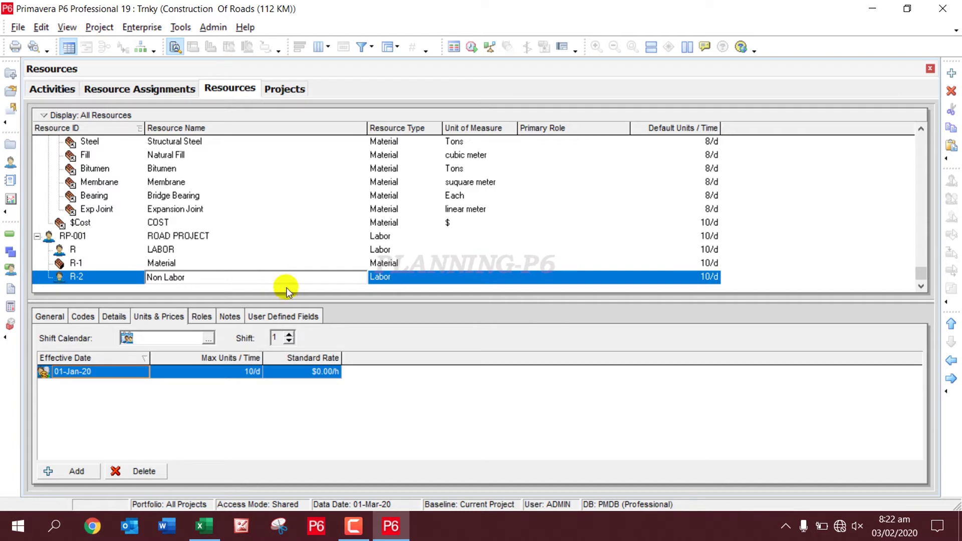
left_click(388, 276)
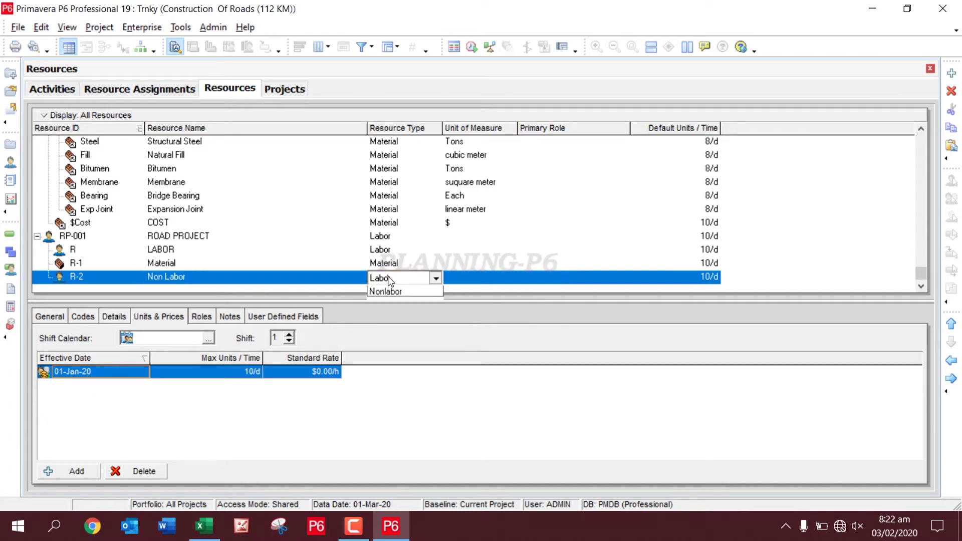
left_click(390, 311)
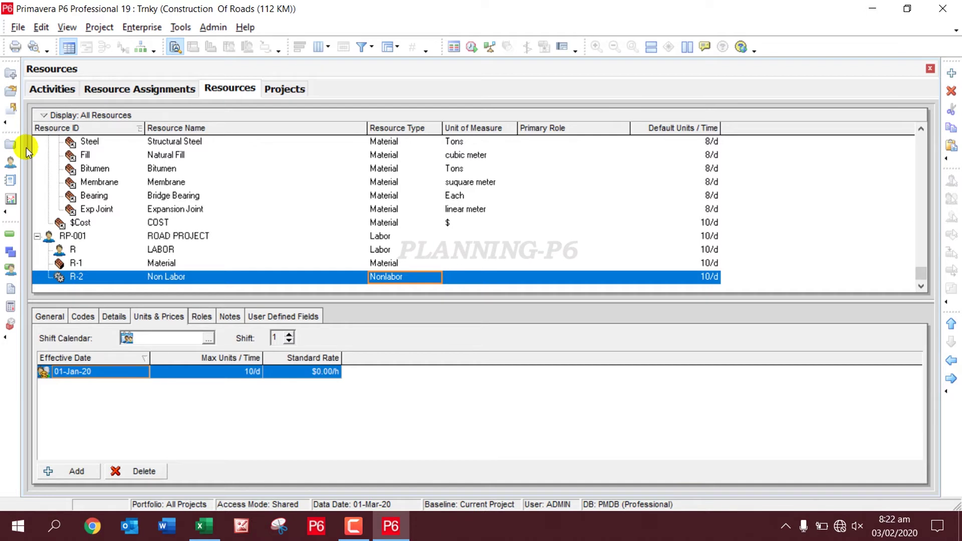
- Select the LABOR resource row
left_click(147, 253)
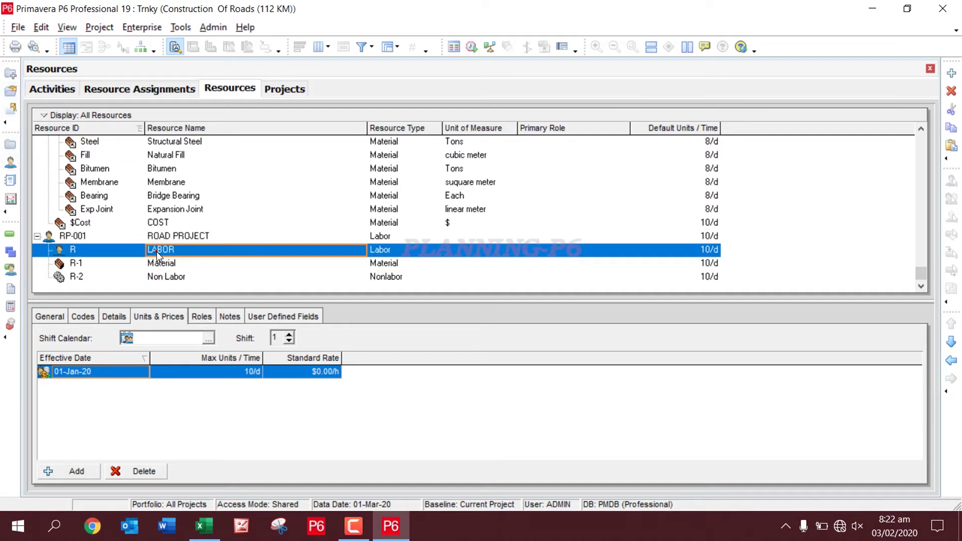
left_click(196, 249)
left_click(415, 250)
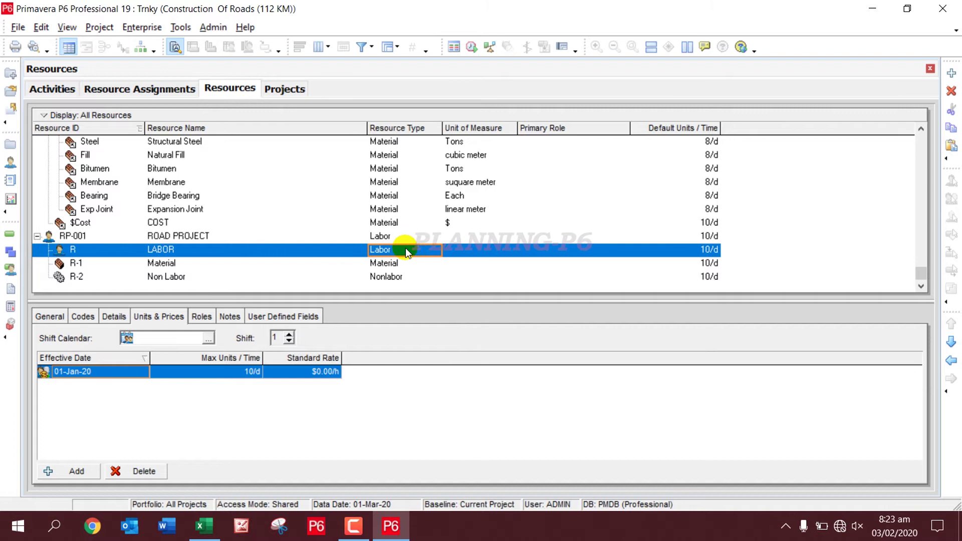
- Add R-3 under LABOR through the wizard, then insert nested resources R-4 and R-5
left_click(952, 74)
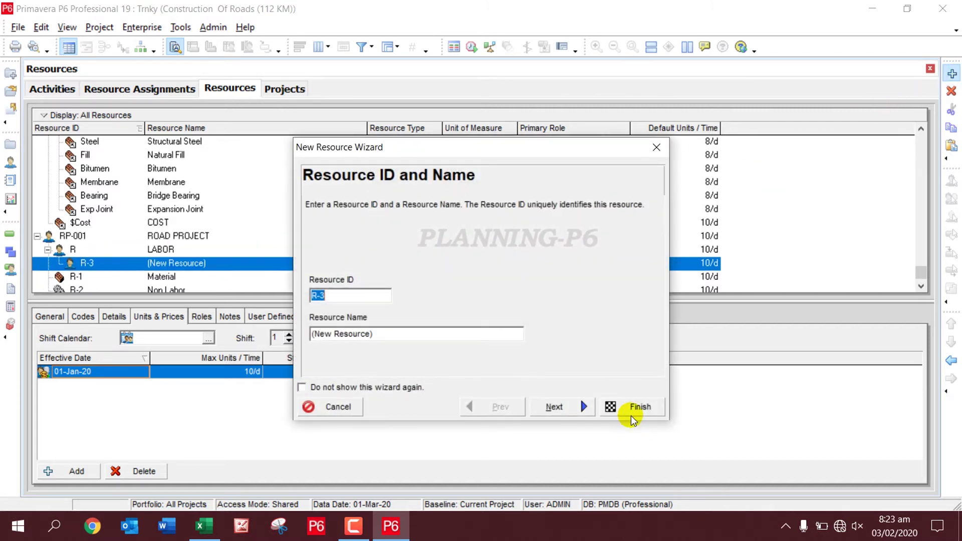
left_click(637, 407)
key("Insert")
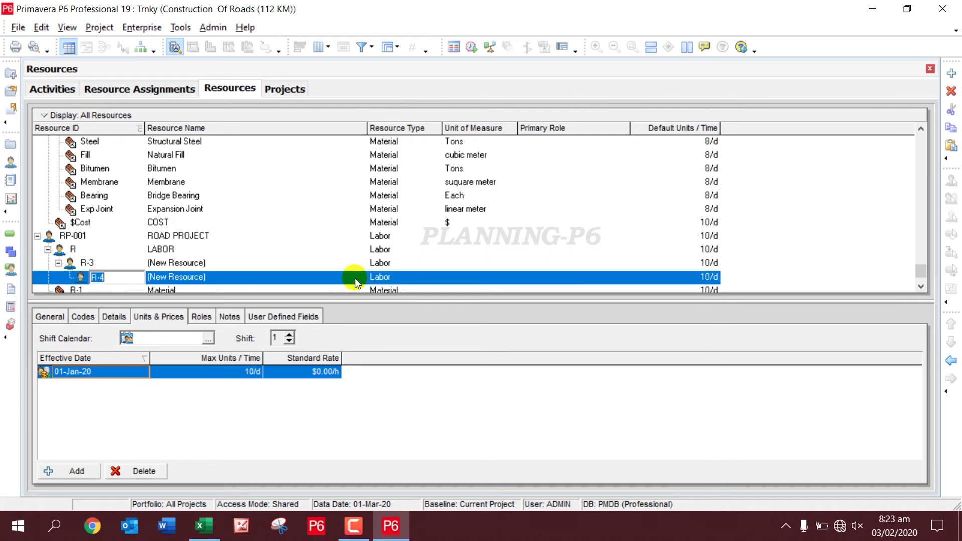
key("Insert")
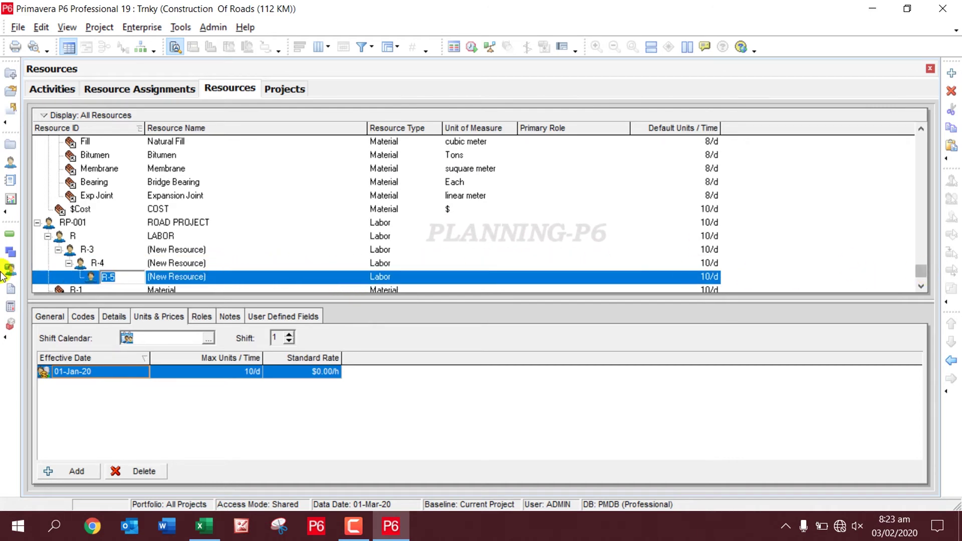
left_click(157, 249)
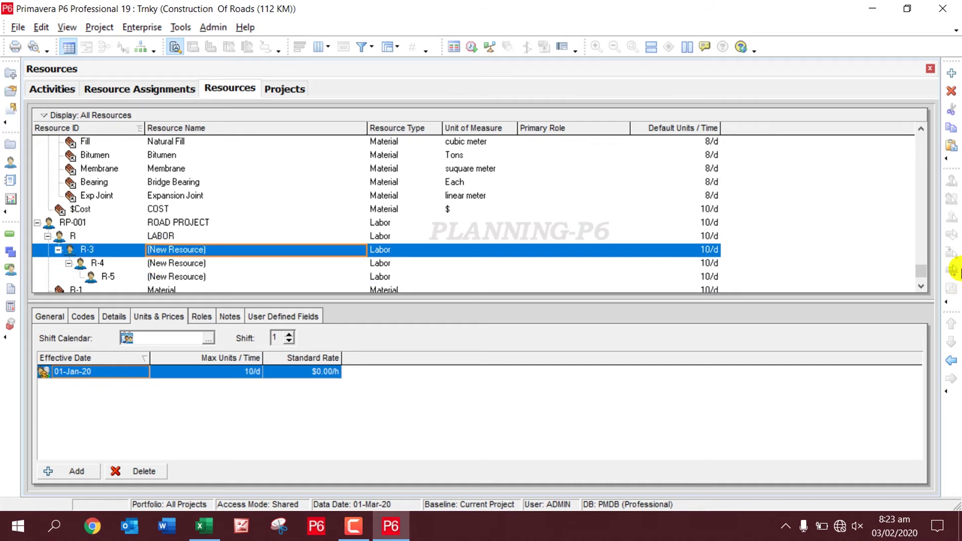
- Promote R-4 and R-5 beside R-3 and rename R-3 to Project Management
left_click(177, 264)
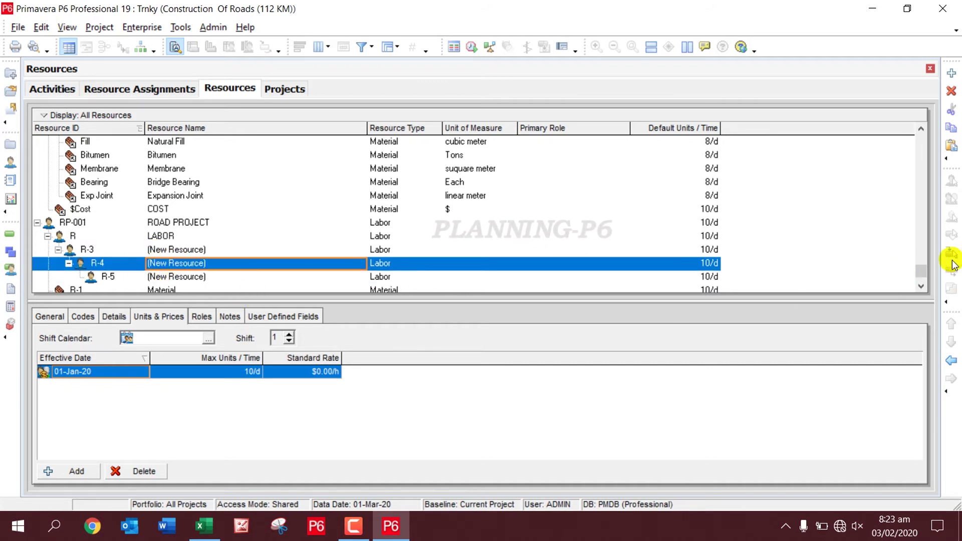
left_click(951, 361)
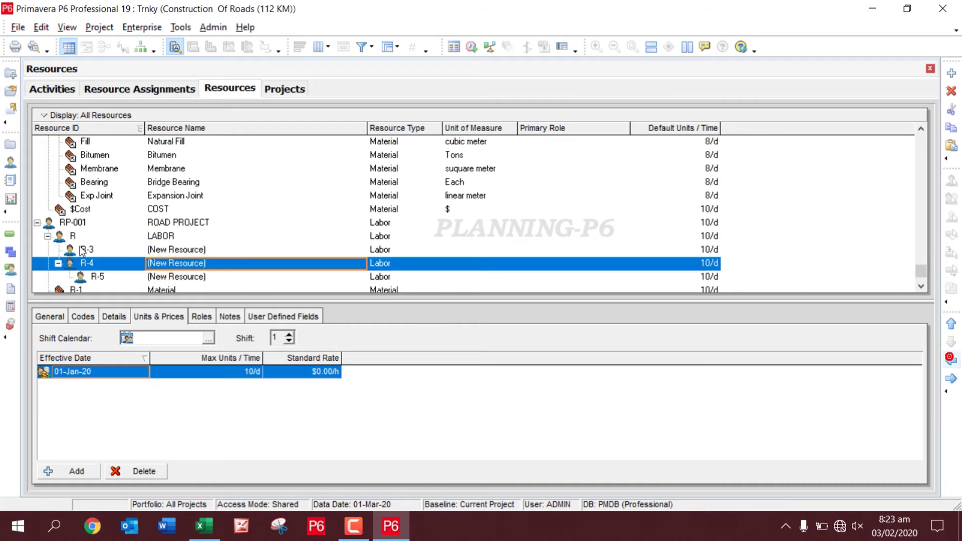
left_click(152, 276)
left_click(951, 360)
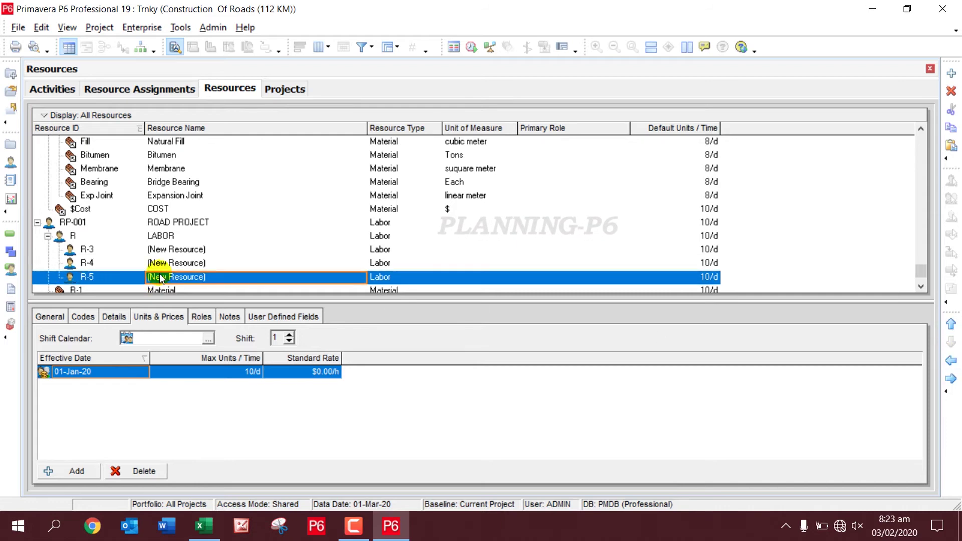
left_click(193, 249)
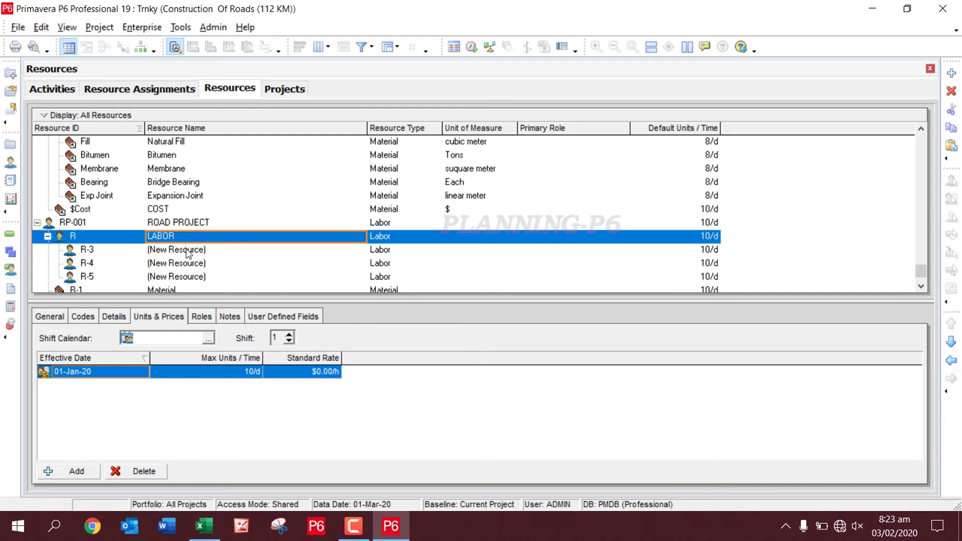
left_click(193, 249)
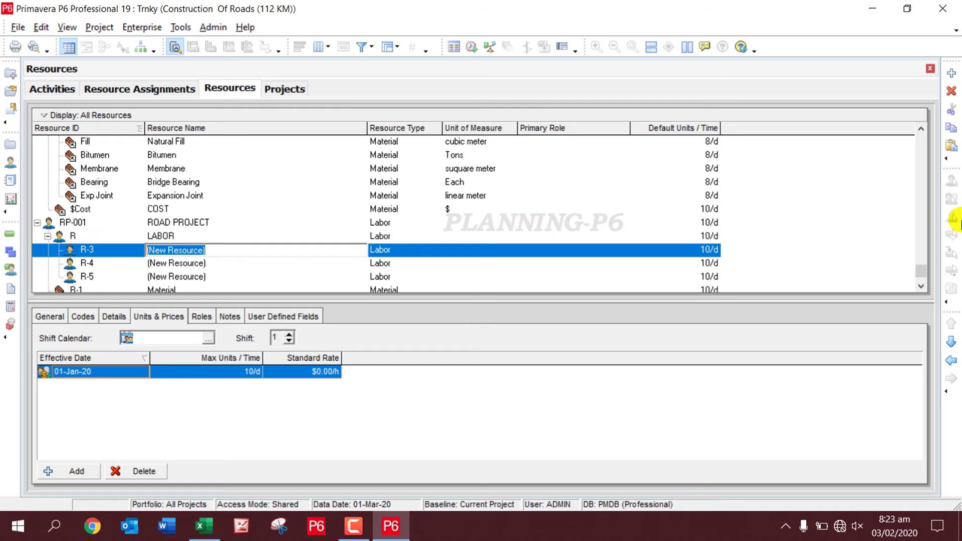
type("Pr")
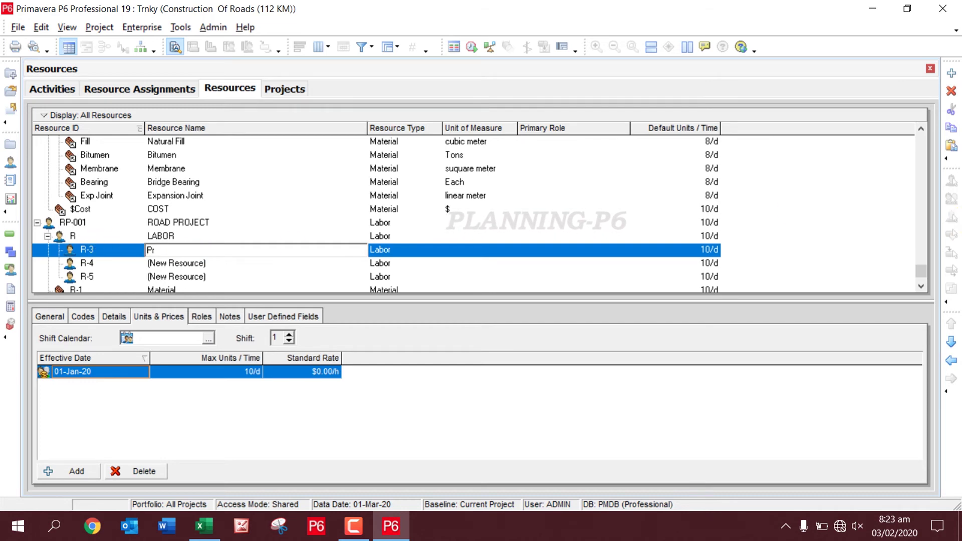
type("oject ")
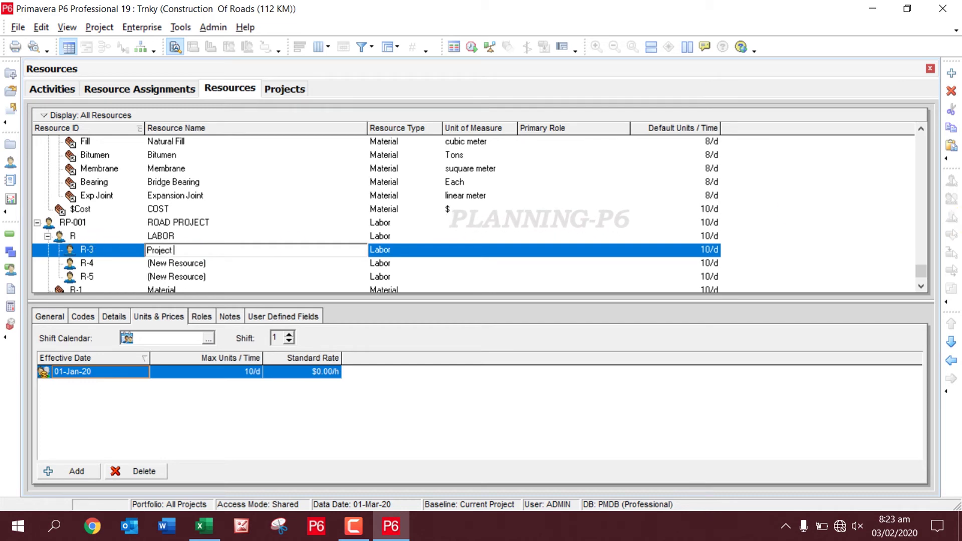
type("Management")
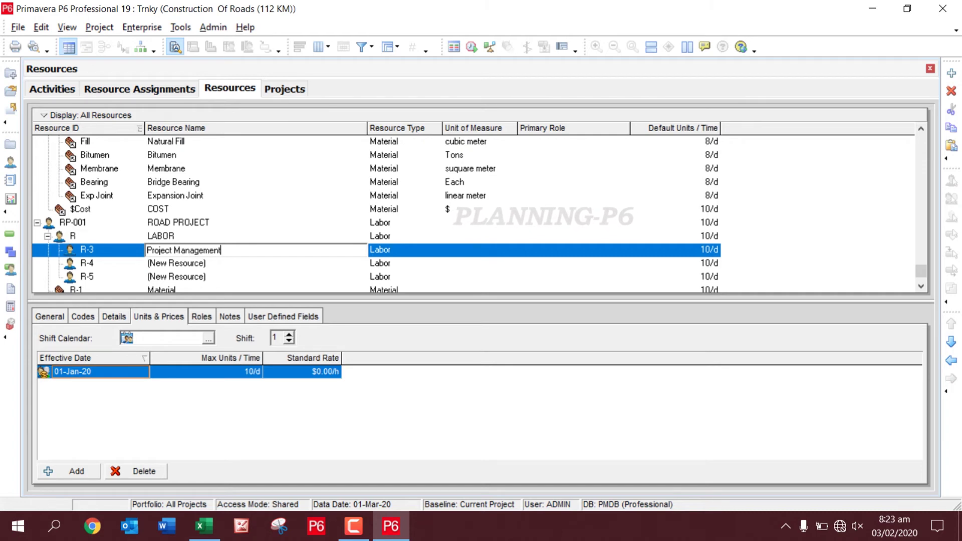
key("Return")
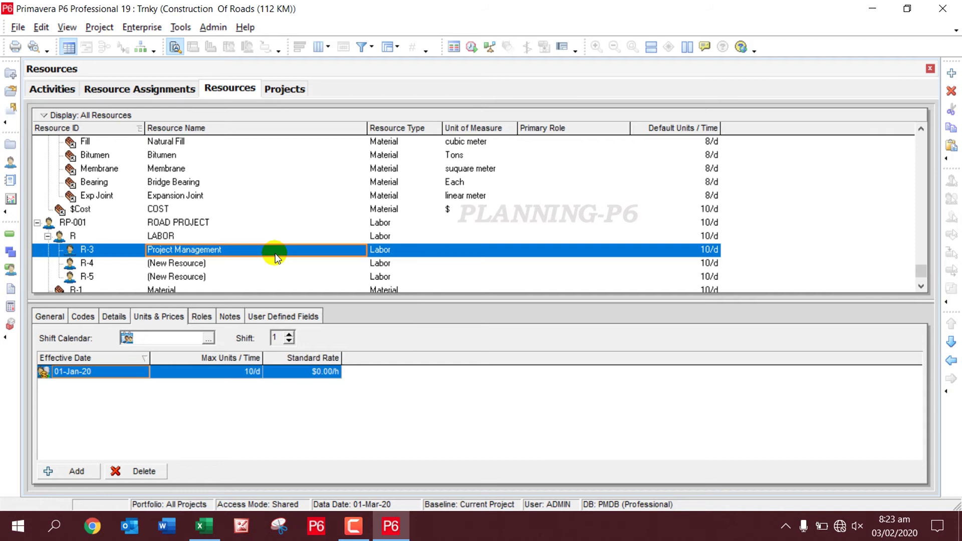
- Rename R-4 to Skilled Workers and R-5 to Un Skilled Worker
left_click(215, 262)
left_click(212, 261)
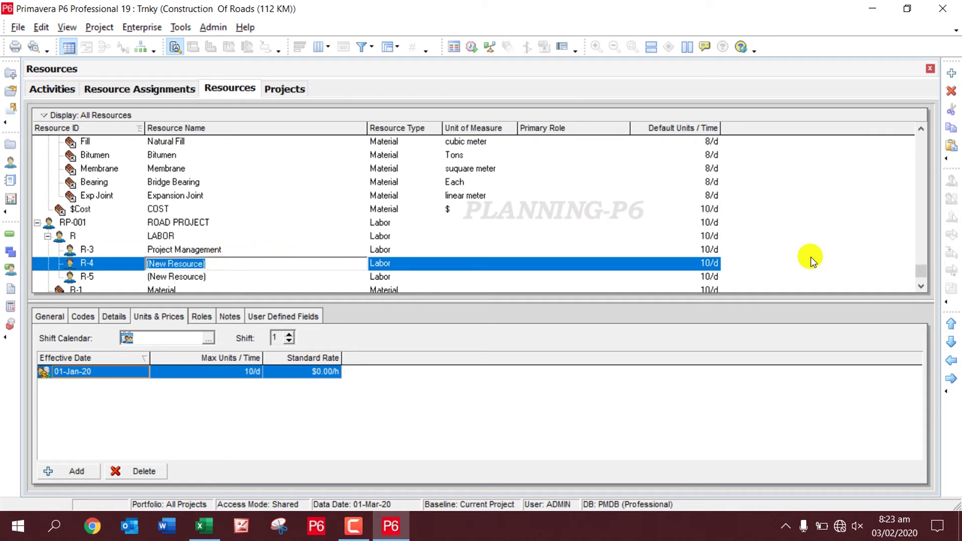
type("Ski")
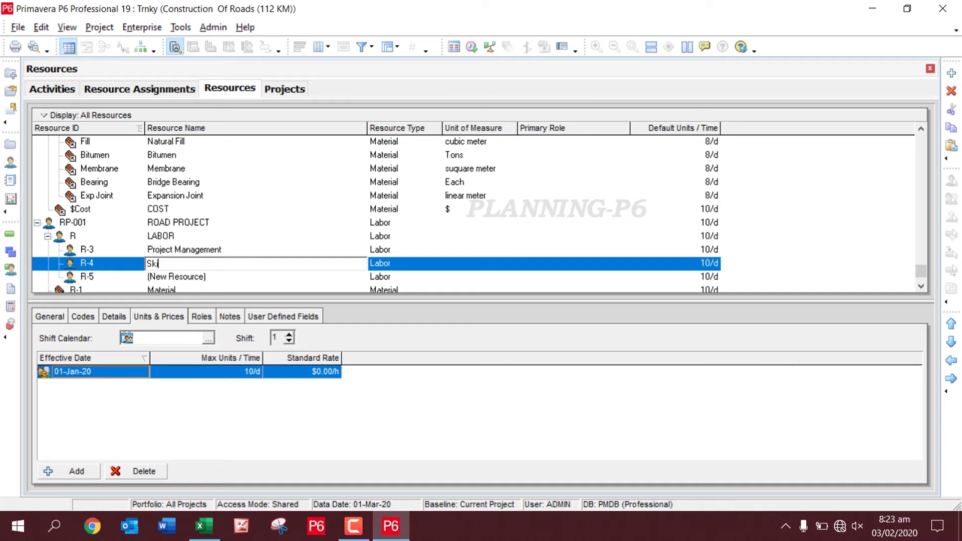
type("lled ")
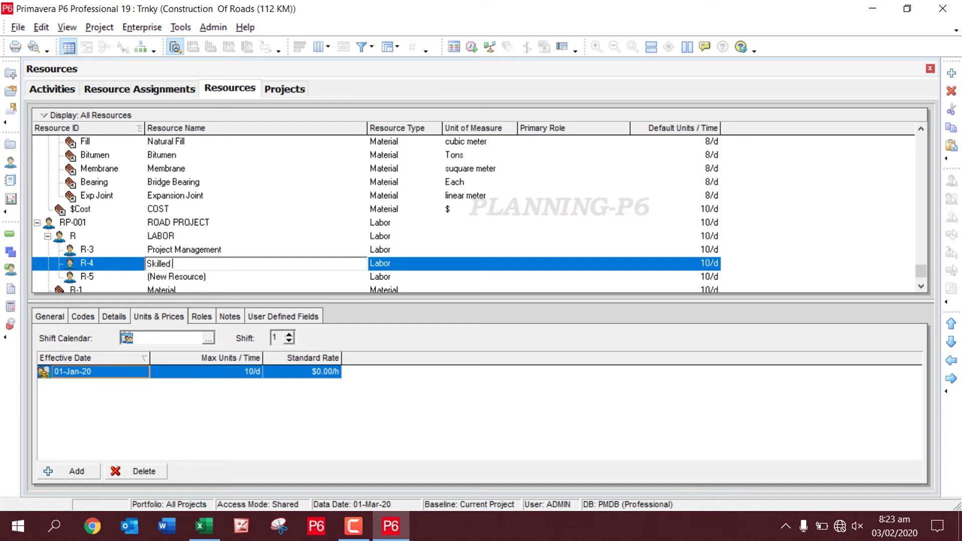
type("Worker")
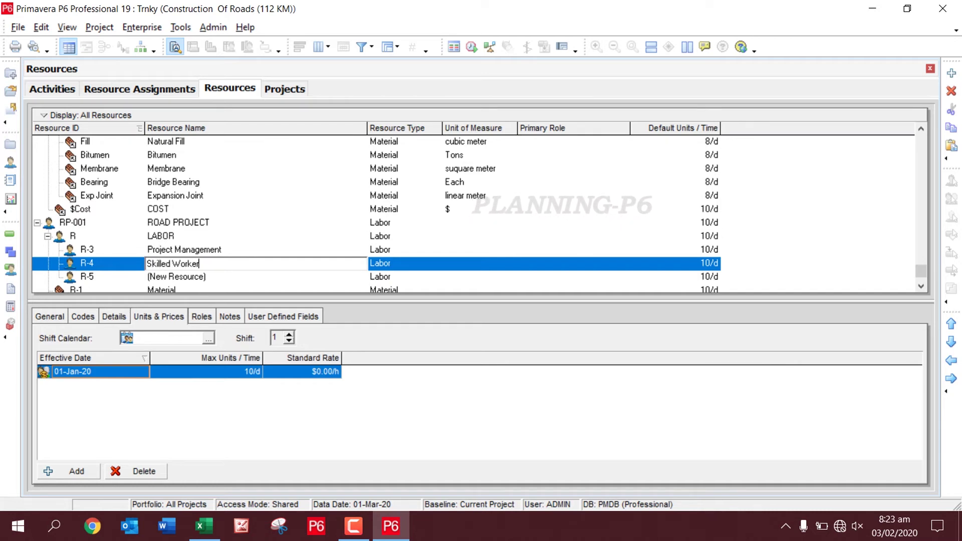
type("s")
key("Return")
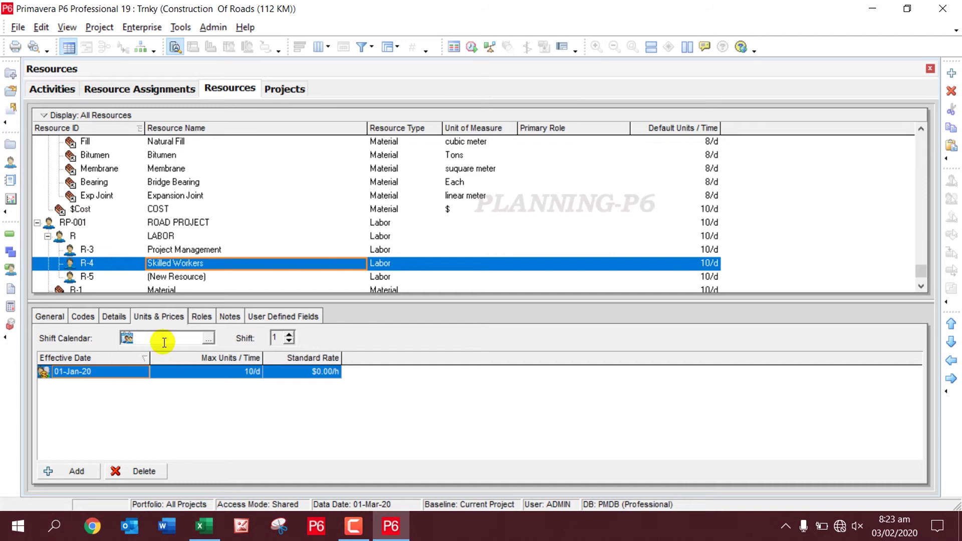
left_click(212, 276)
triple_click(213, 276)
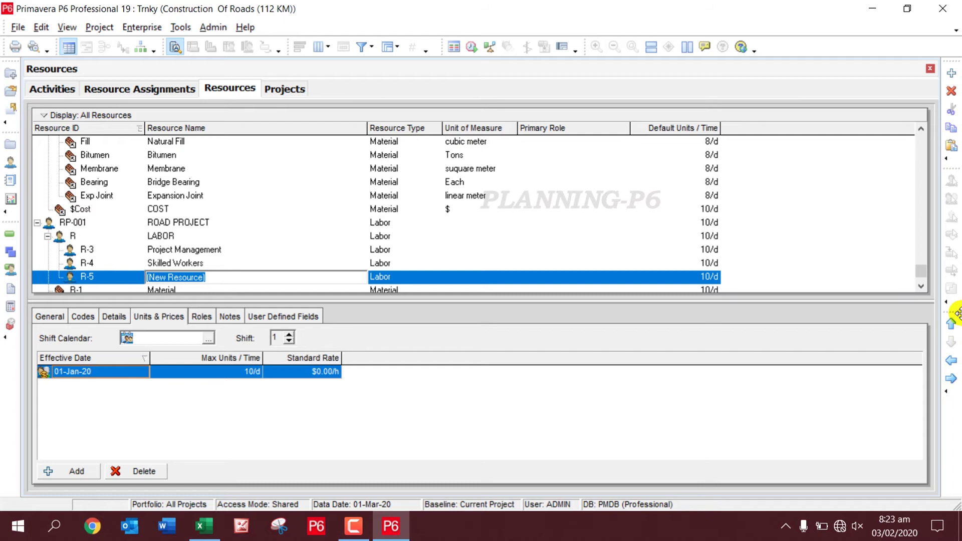
type("Un S")
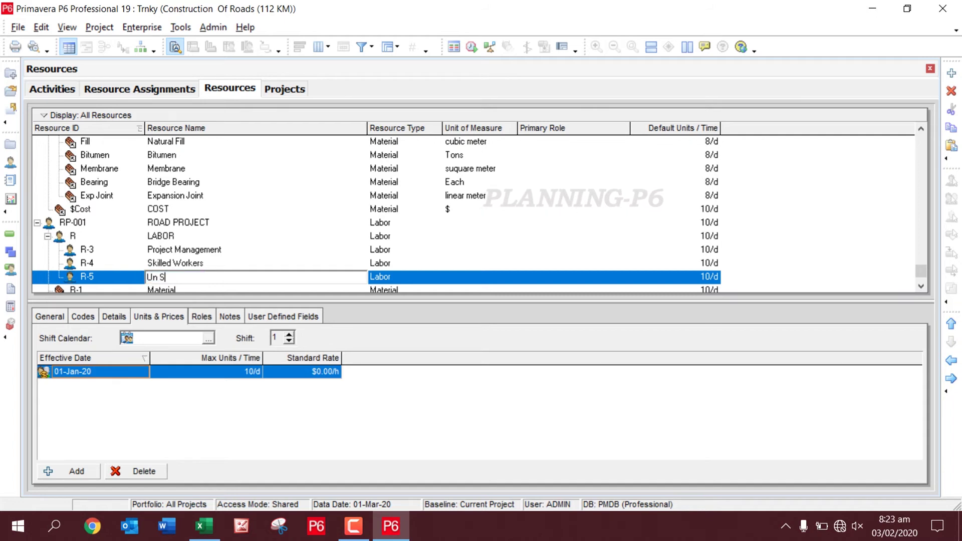
type("kille")
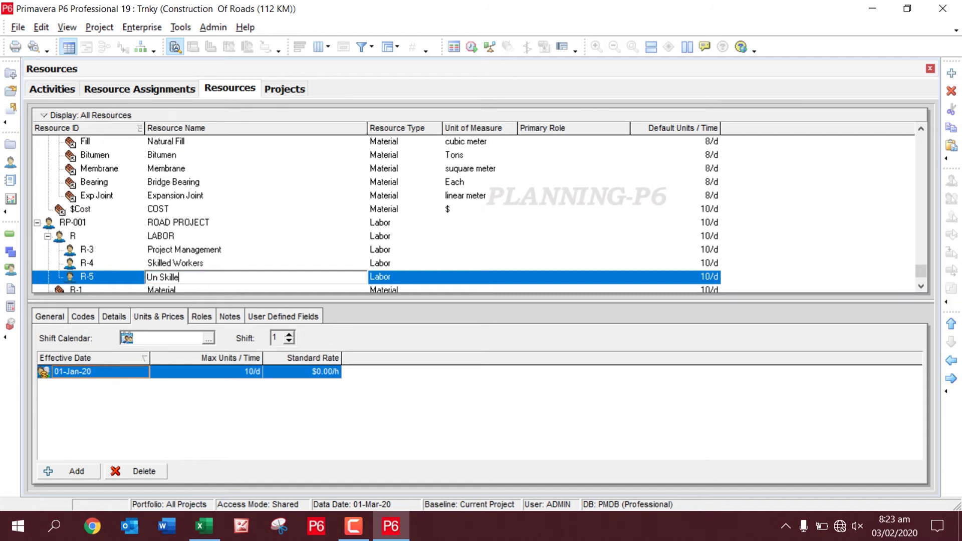
type("d Worker")
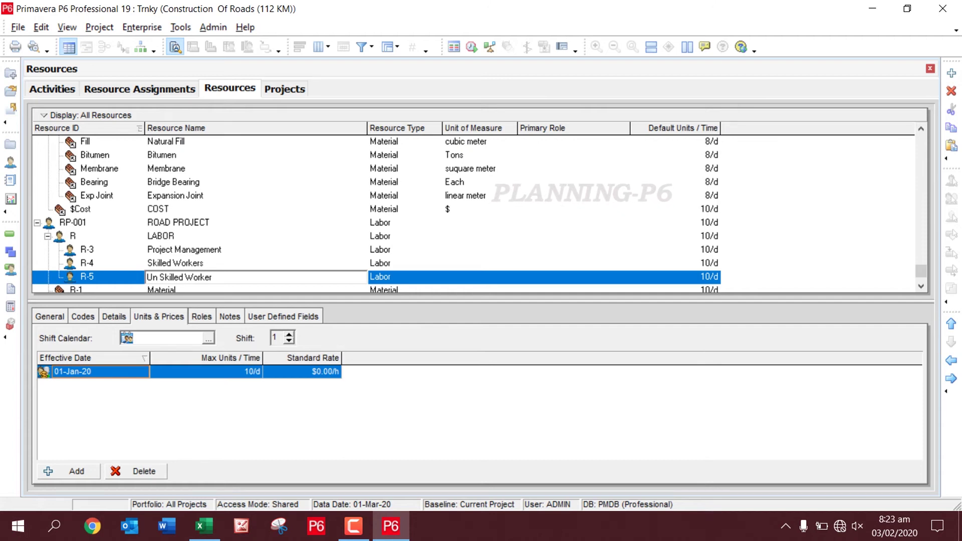
key("Return")
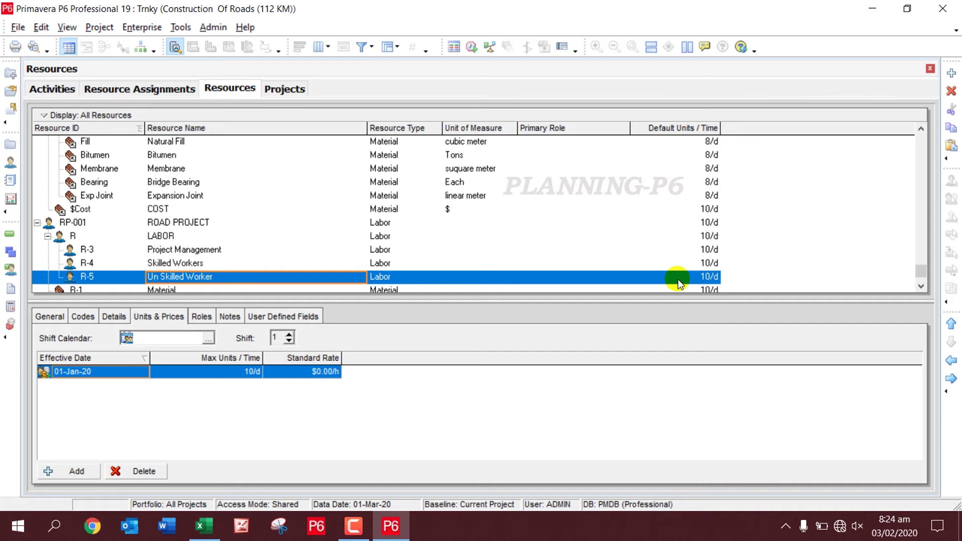
- Insert child resource R-6 under R-1 Material and name it Fill Material
scroll(328, 238, "down", 2)
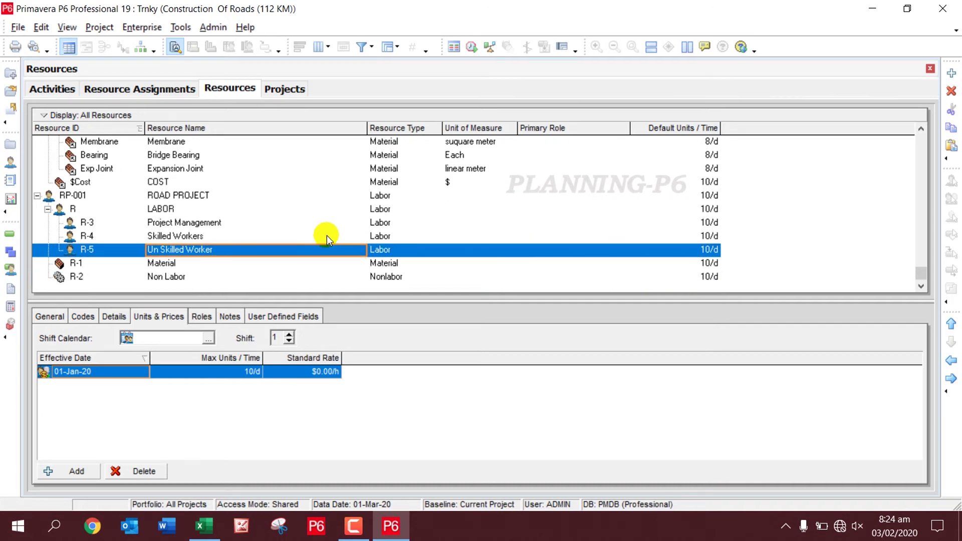
left_click(161, 263)
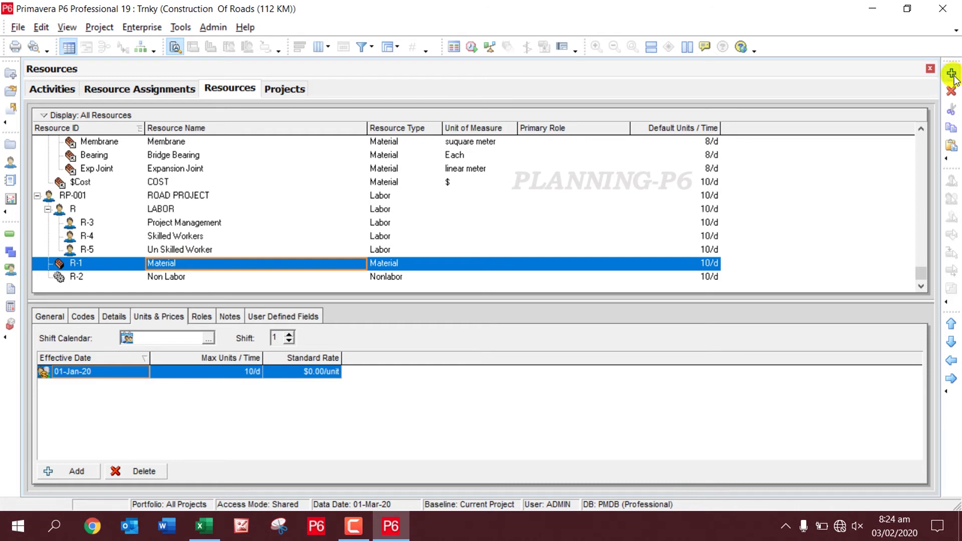
key("Insert")
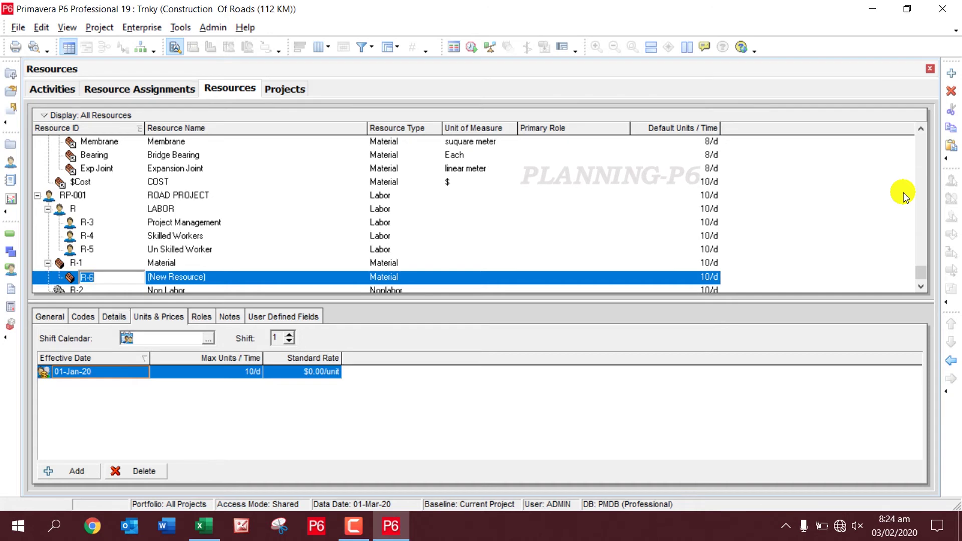
left_click(217, 277)
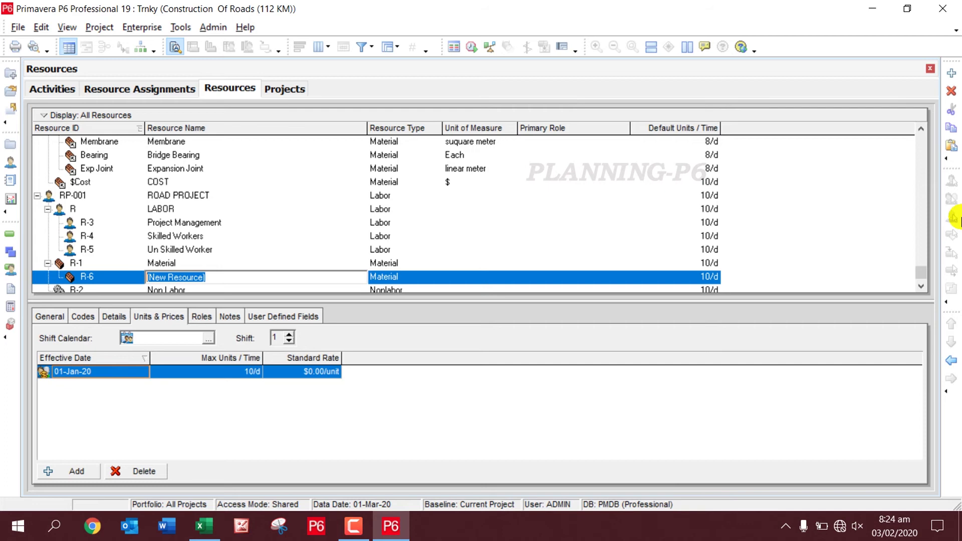
type("Fill")
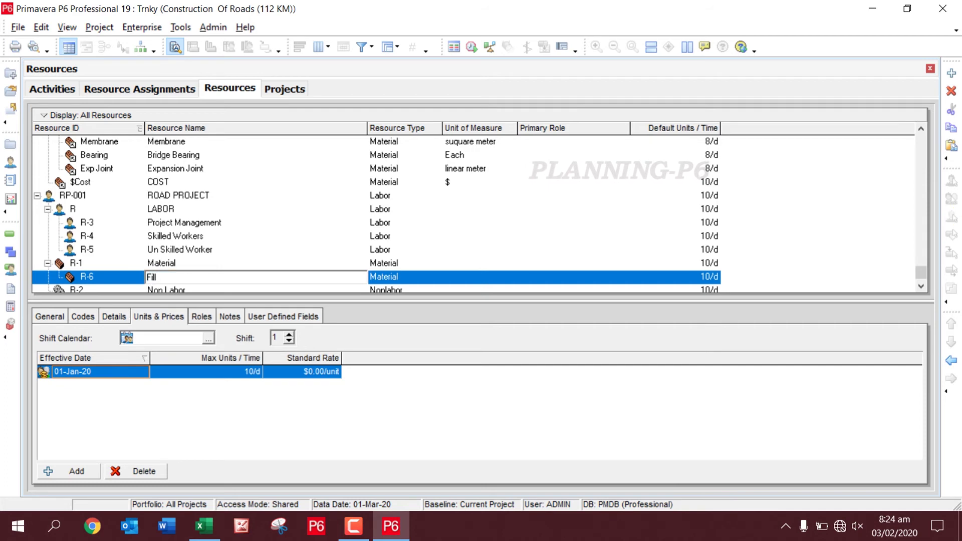
type(" Material")
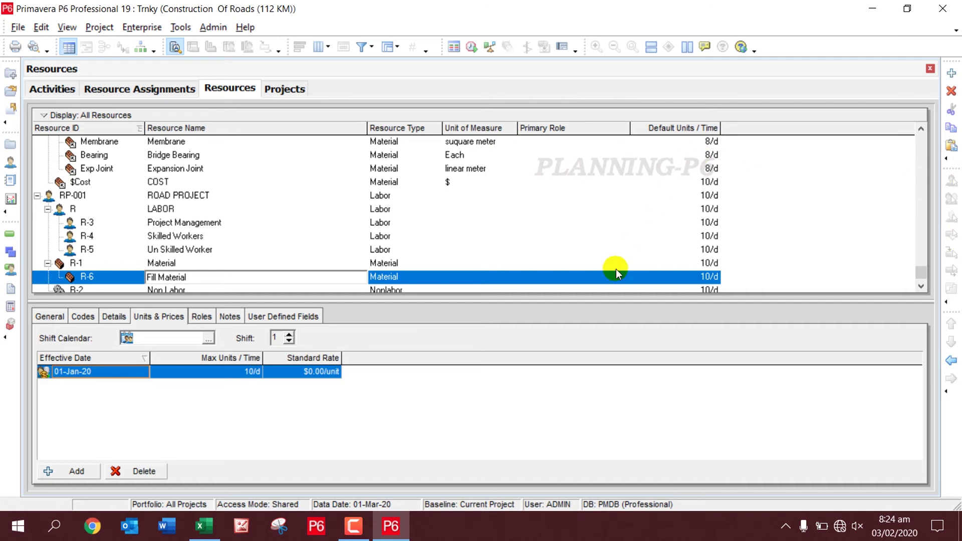
- Assign cubic meter as the unit of measure for R-6 Fill Material
left_click(474, 279)
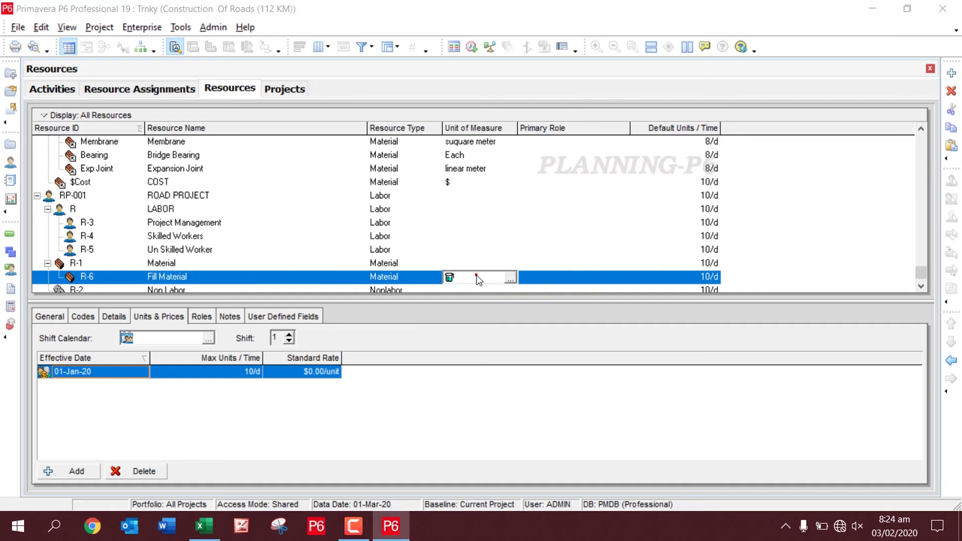
left_click(477, 275)
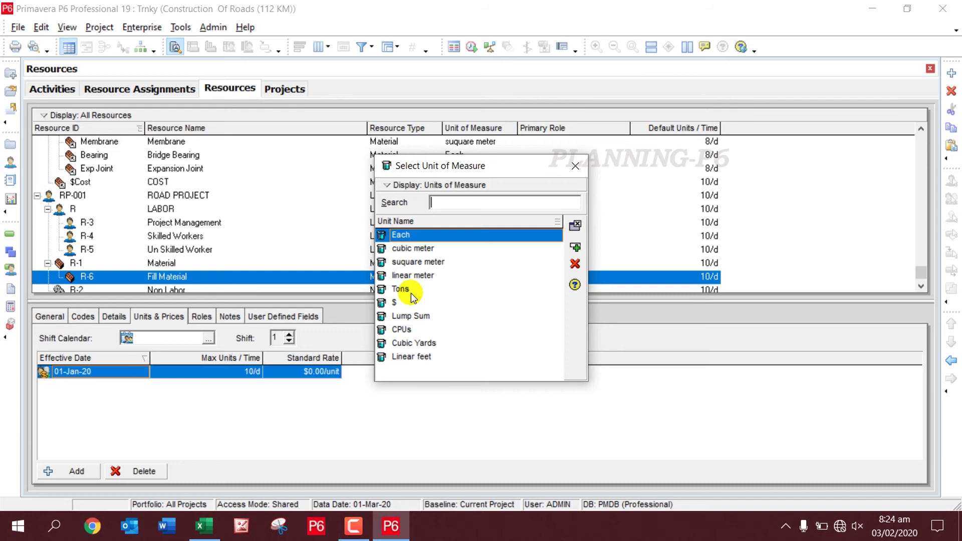
left_click(420, 249)
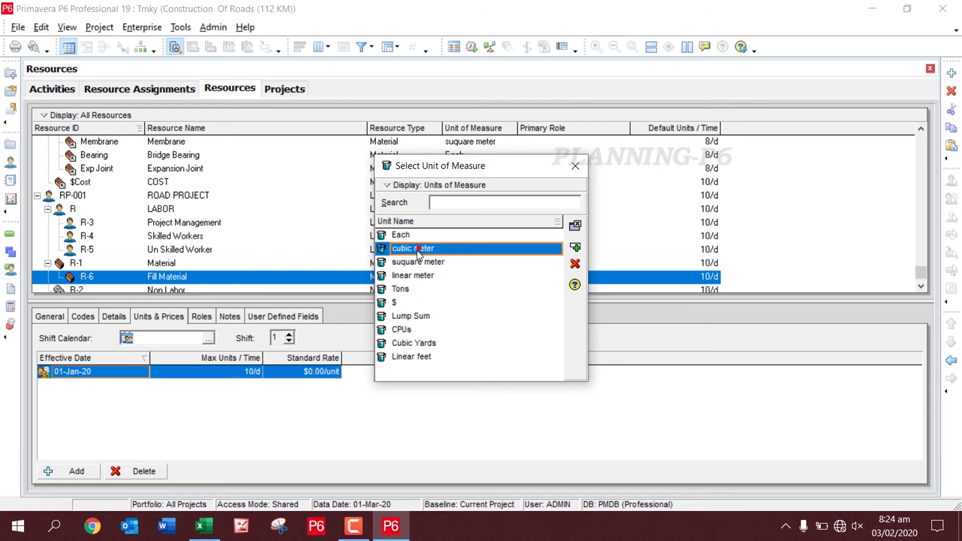
left_click(575, 247)
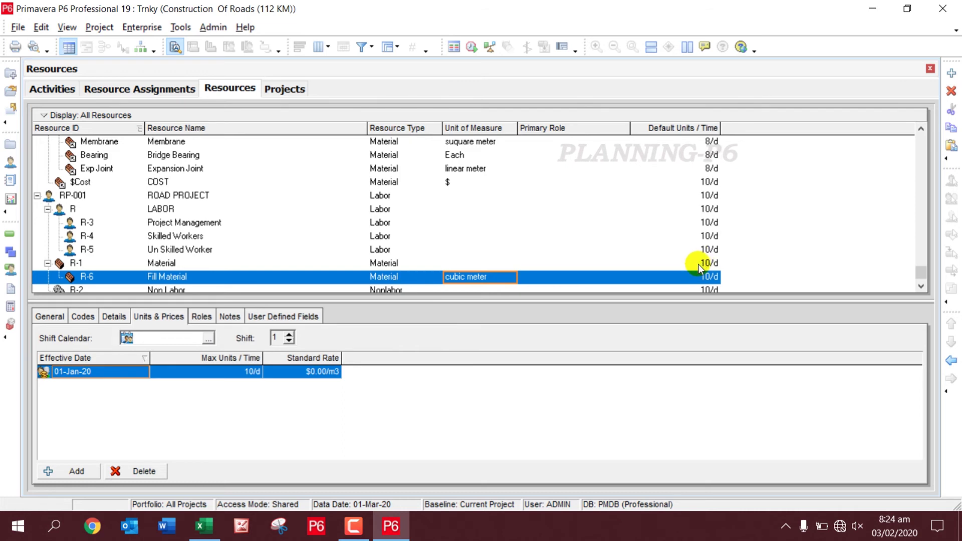
left_click(715, 280)
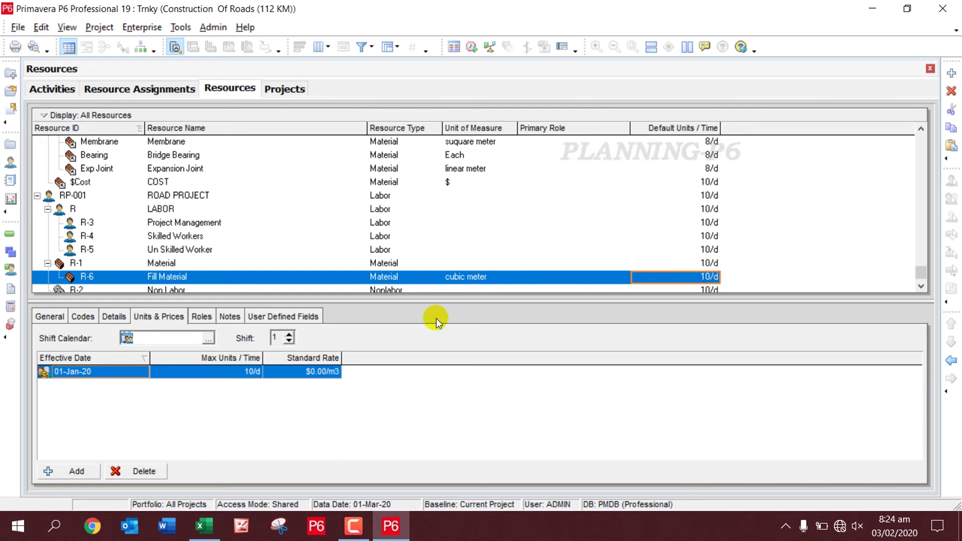
left_click(207, 275)
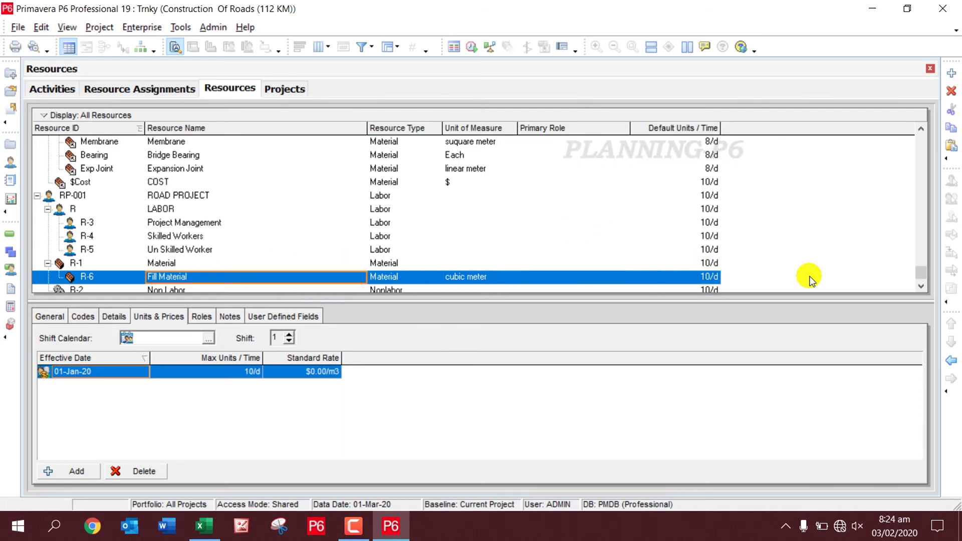
- Insert resource R-7, outdent it to Fill Material's level, and name it Bitumen
key("Insert")
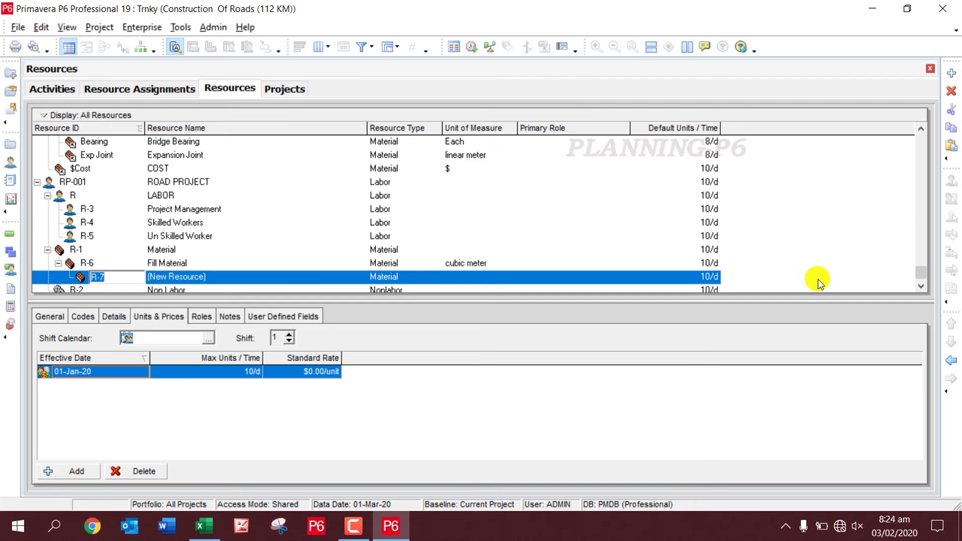
left_click(952, 361)
left_click(215, 277)
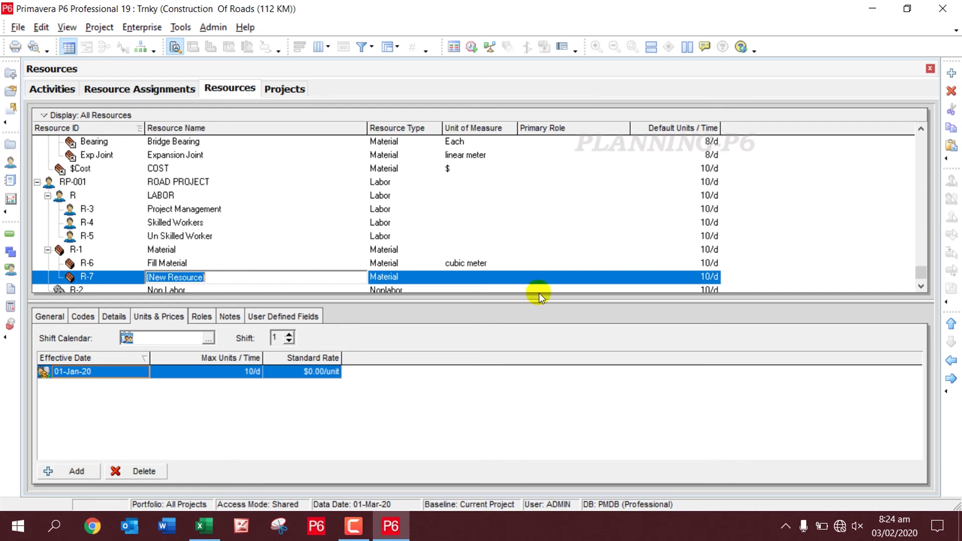
type("Bit")
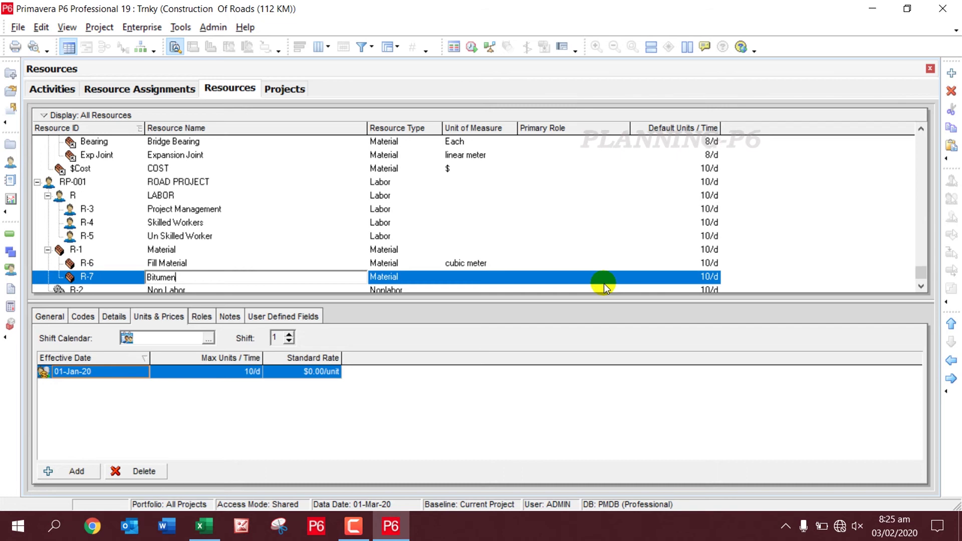
type("umen")
- Set Bitumen's unit of measure to Tons
left_click(461, 277)
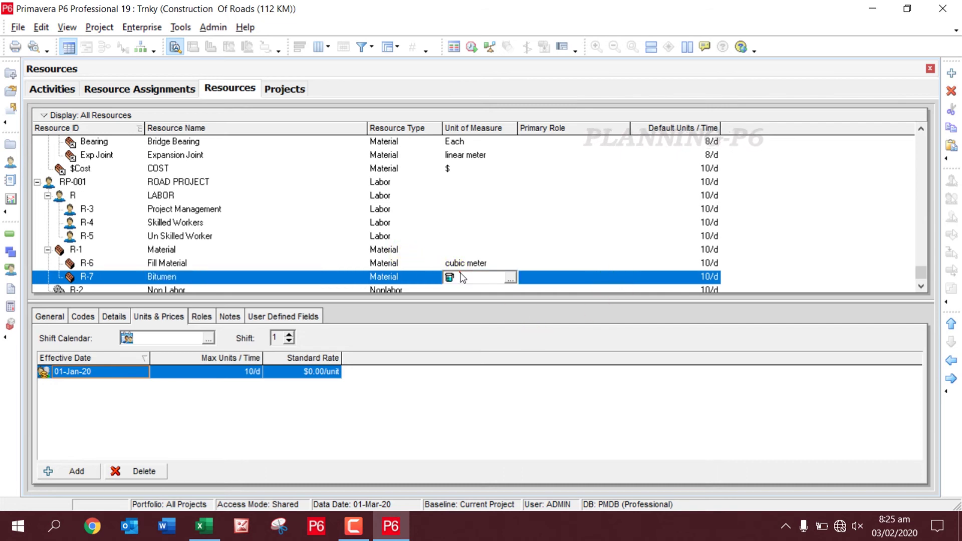
left_click(461, 276)
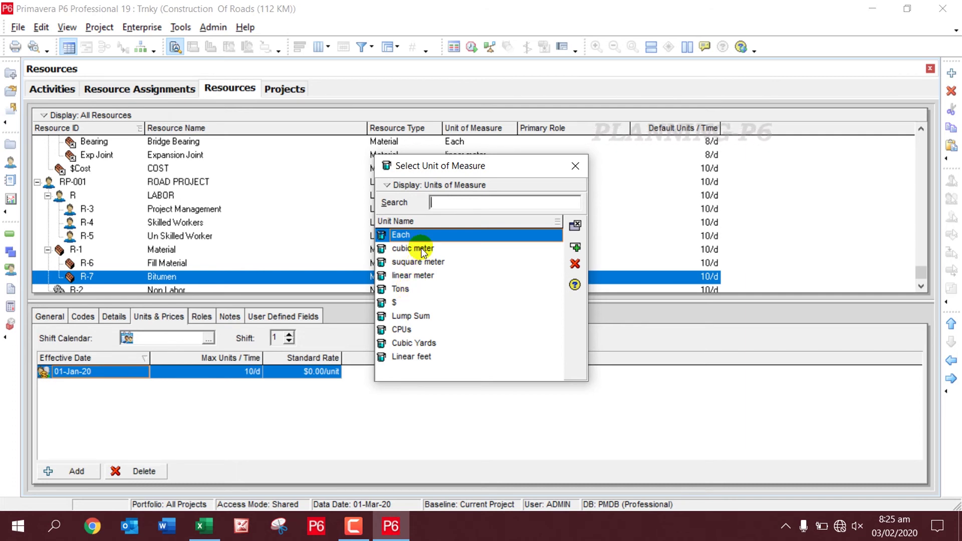
left_click(420, 290)
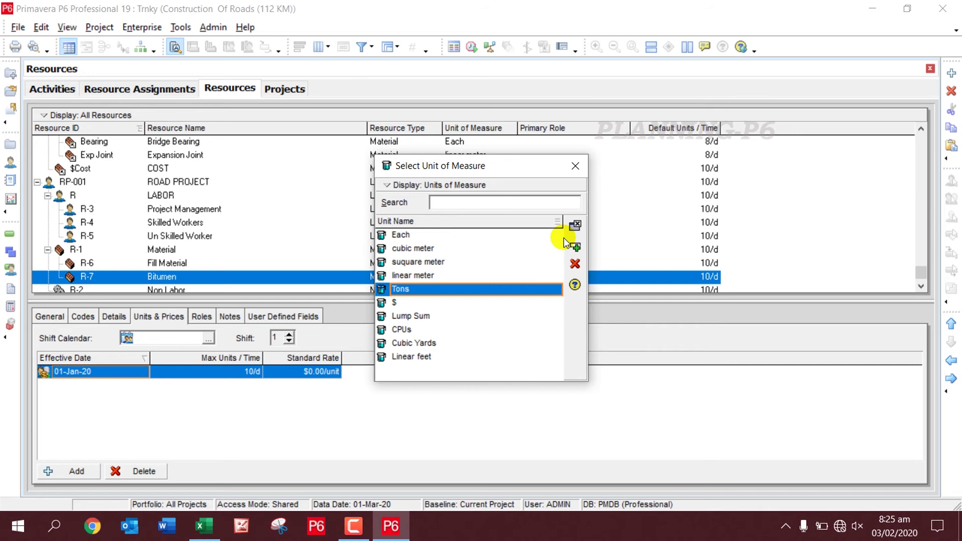
left_click(575, 248)
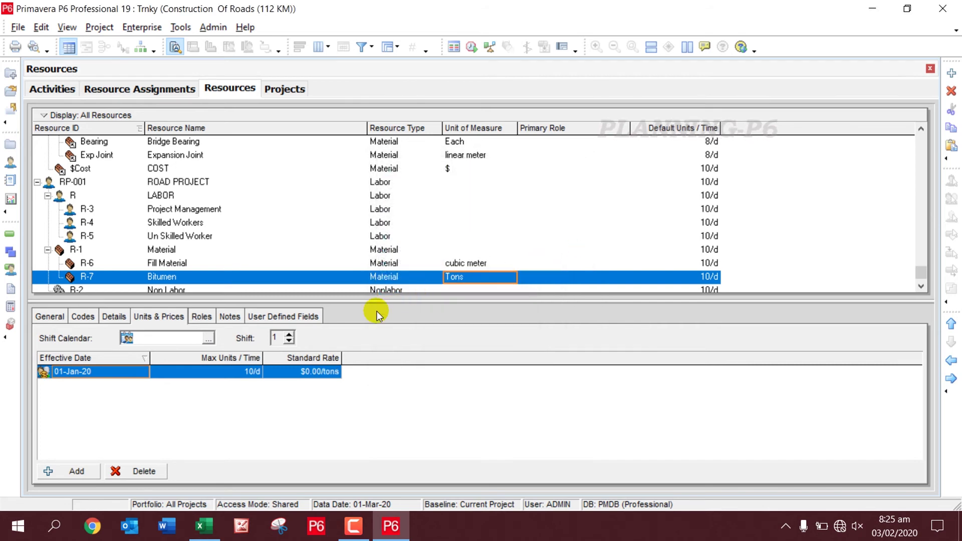
- Leave Bitumen's standard rate unchanged at $0.00/tons, then select the Non Labor resource
scroll(224, 281, "down", 1)
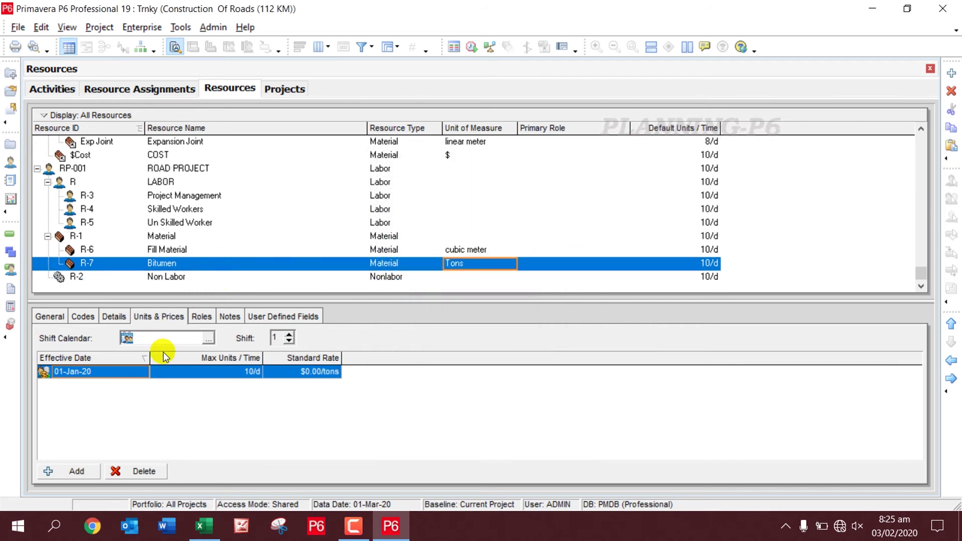
left_click(298, 369)
left_click(300, 372)
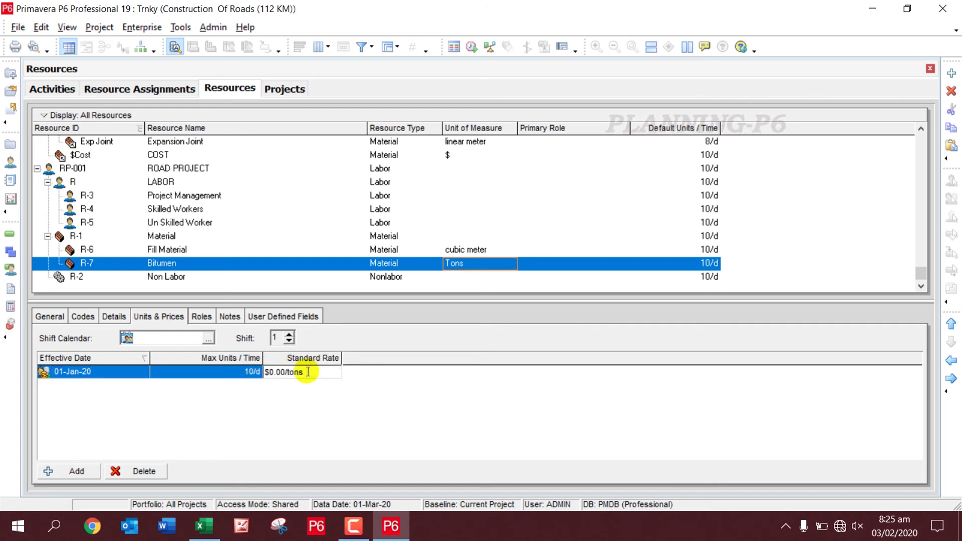
left_click(309, 359)
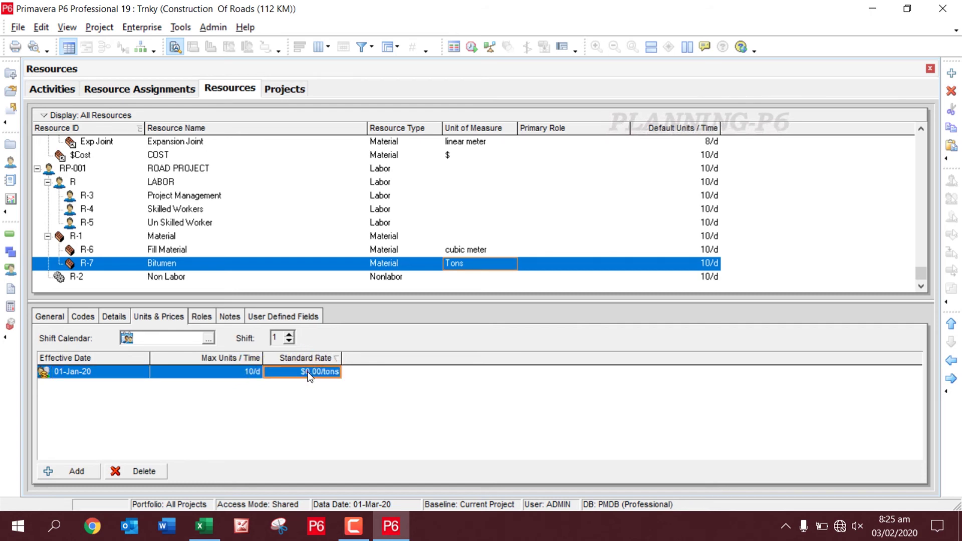
left_click(309, 375)
key("Return")
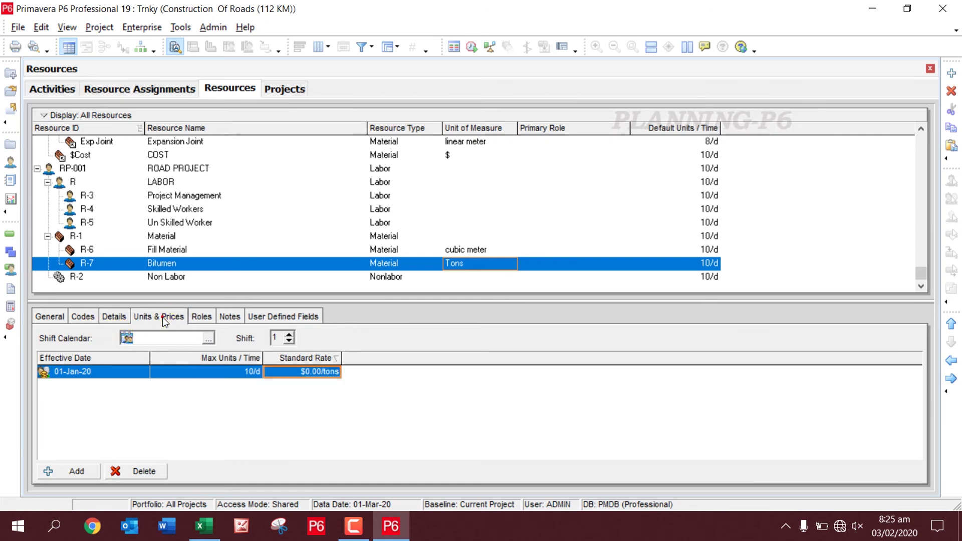
left_click(305, 371)
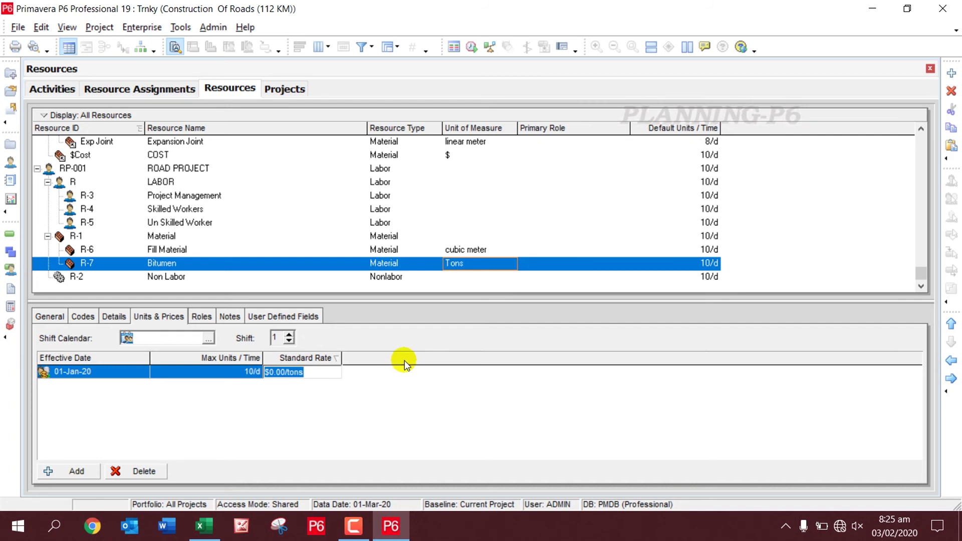
left_click(178, 276)
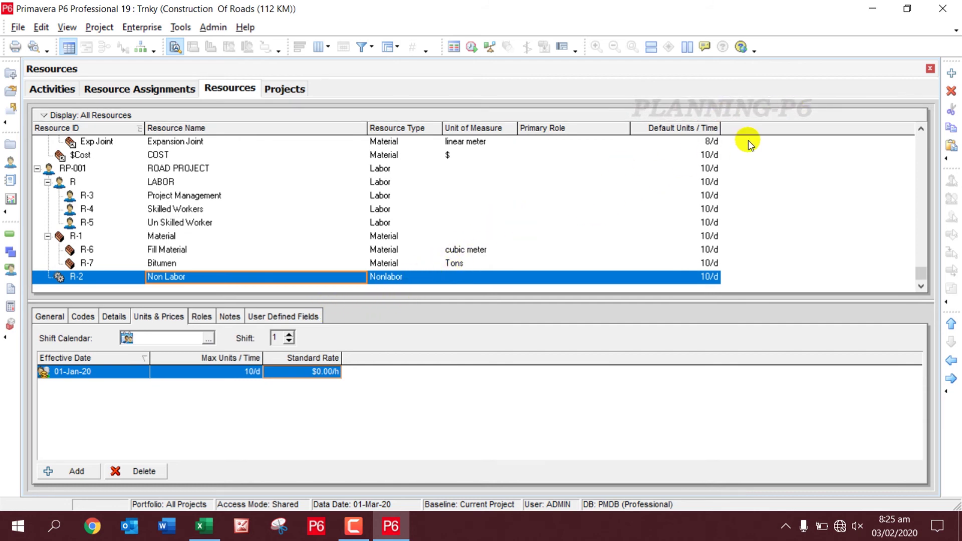
- Add child resource R-8 under Non Labor named Excavator
key("Insert")
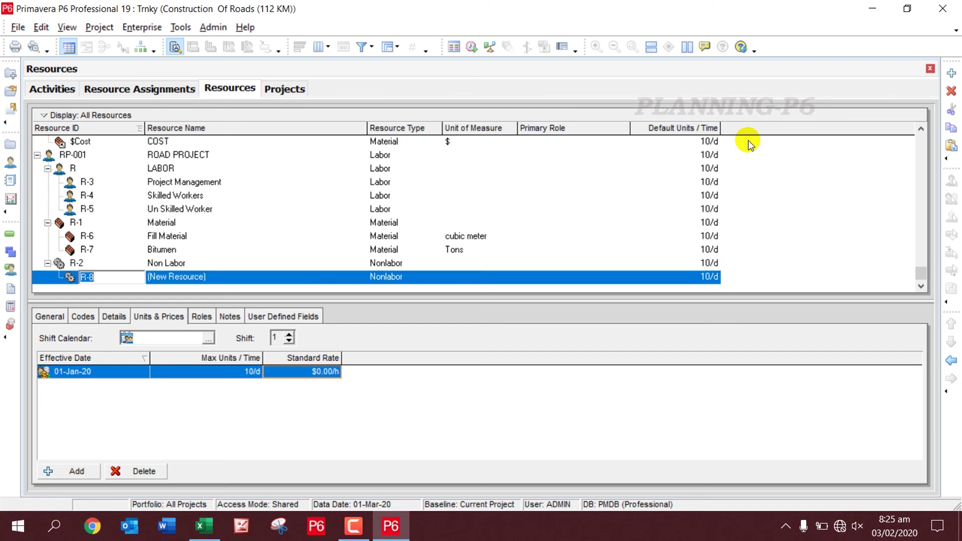
left_click(217, 276)
type("E")
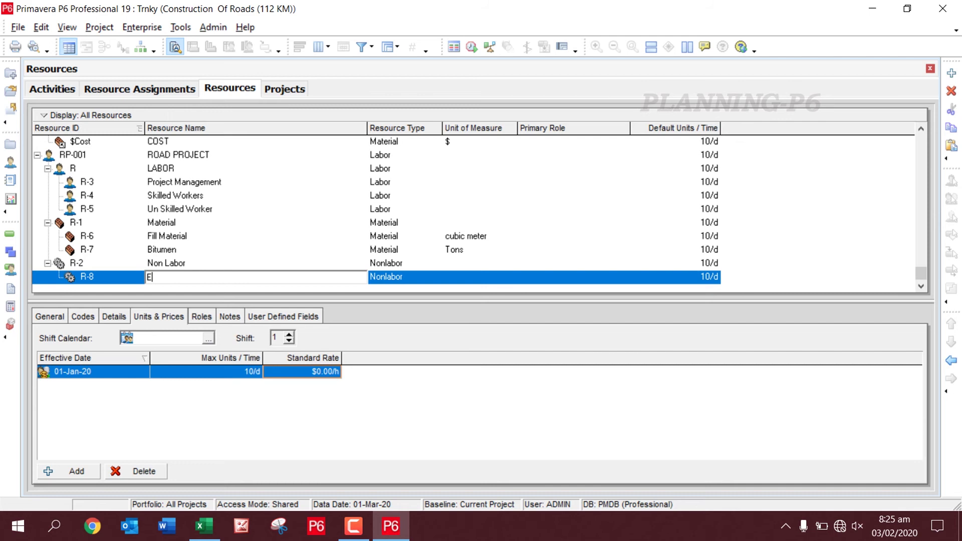
type("xa")
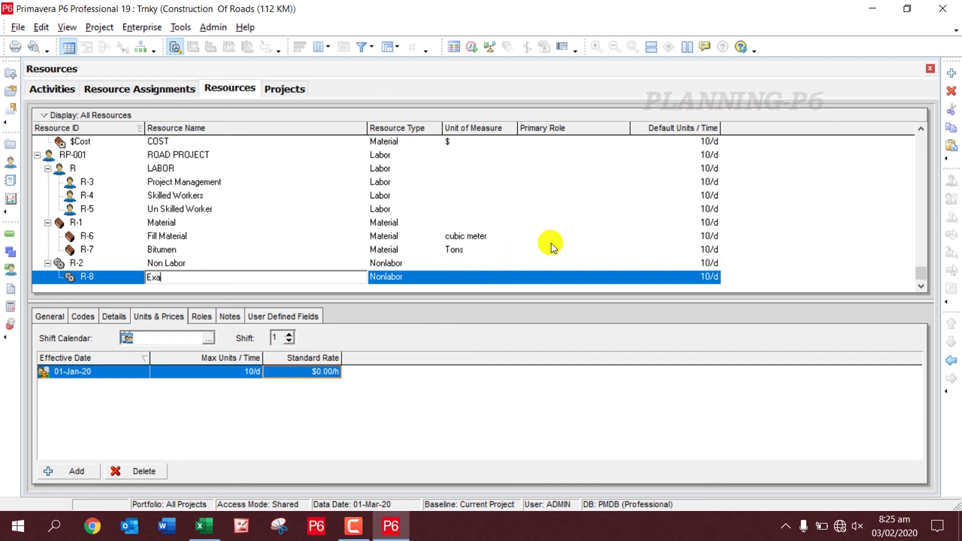
type("cavator")
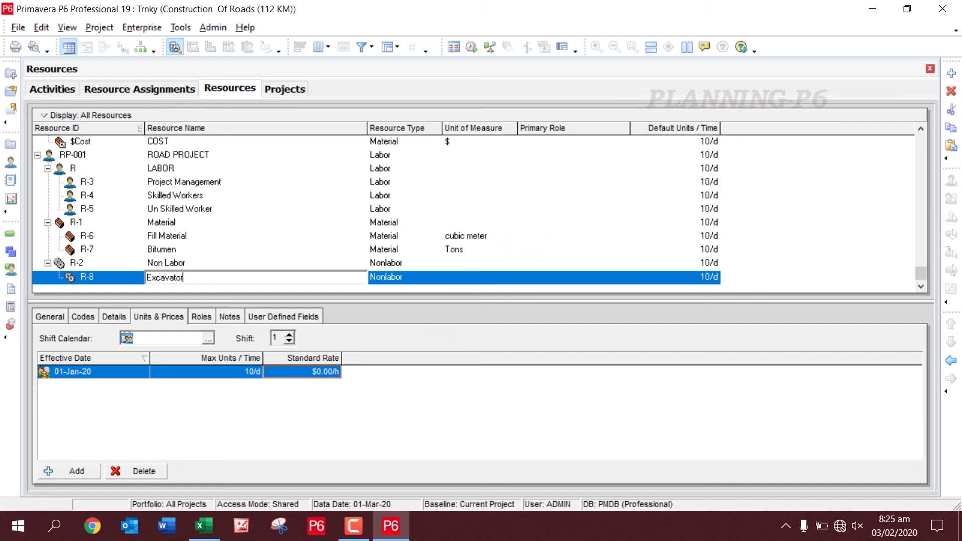
key("Return")
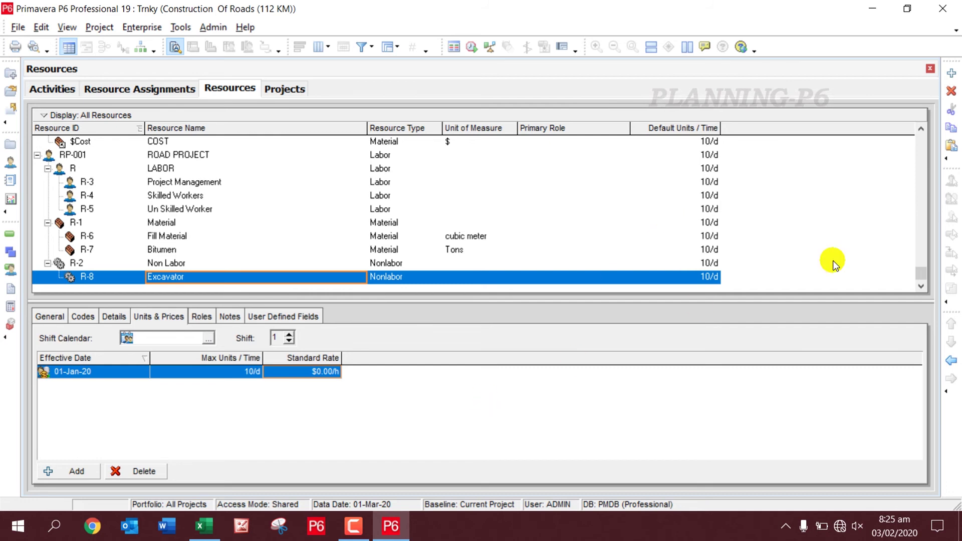
- Add resource R-9 after Excavator and name it Loader
key("Insert")
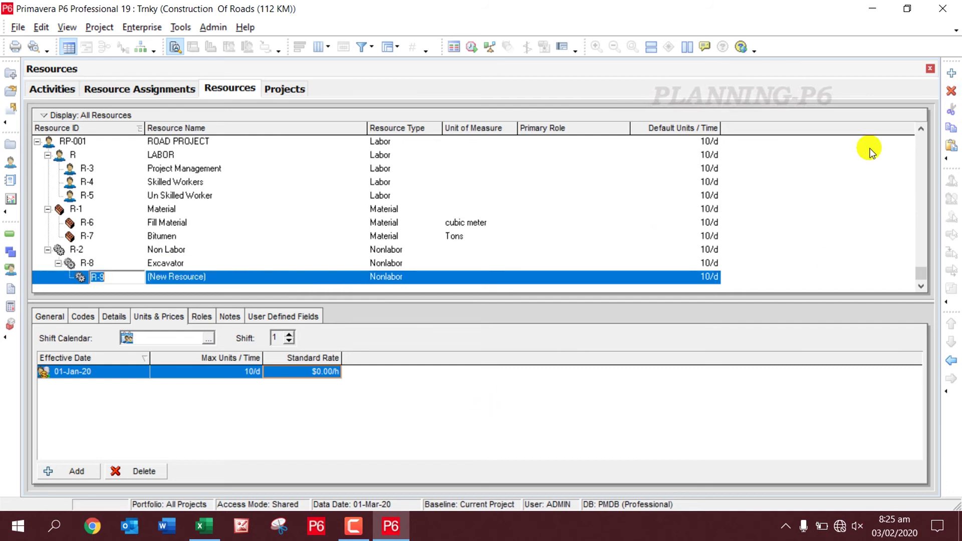
left_click(188, 275)
left_click(245, 273)
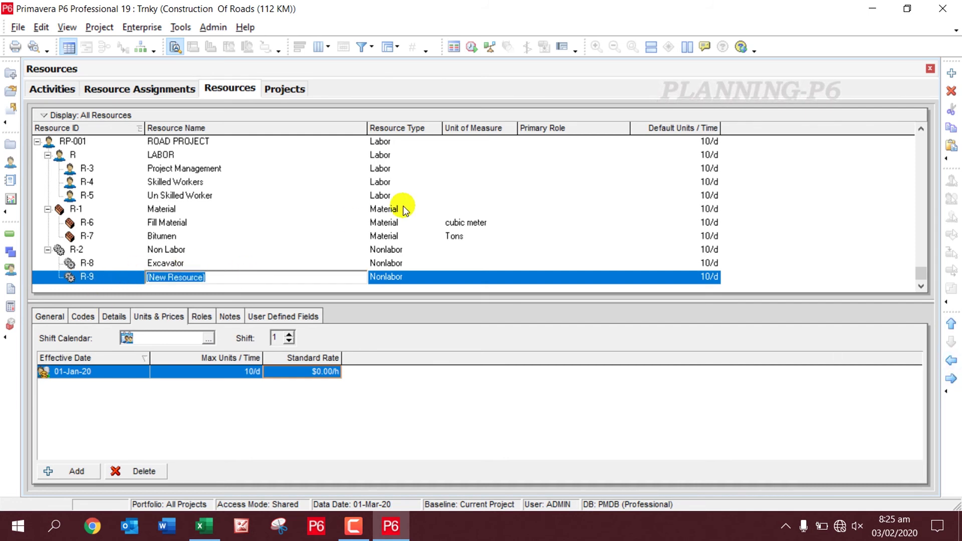
type("Loader")
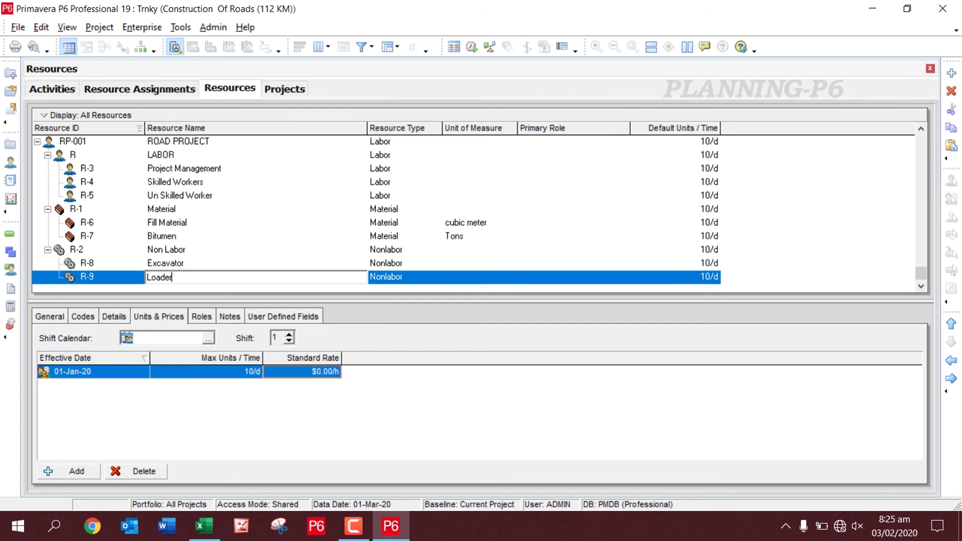
key("Return")
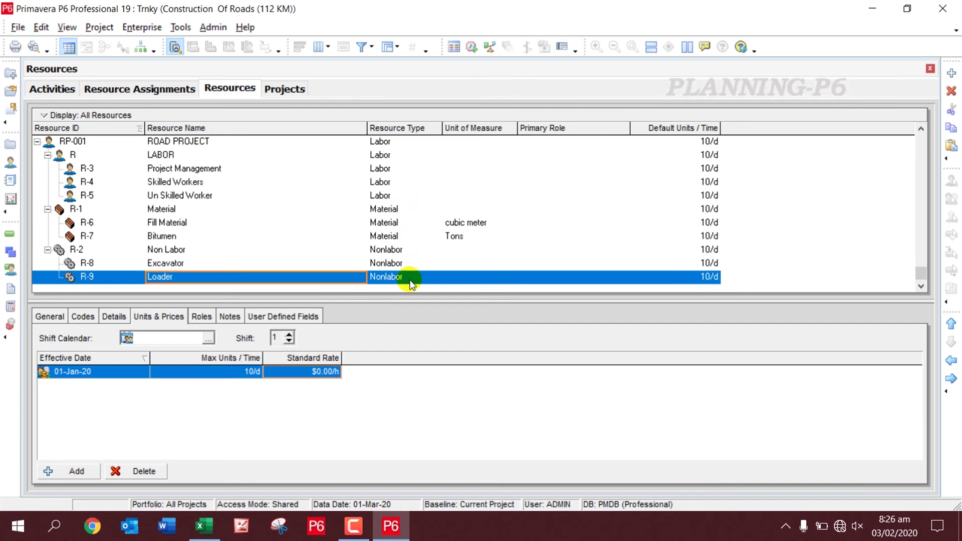
- Give Excavator (R-8) the Dozzer calendar, changing its default units from 10/d to 8/d
left_click(701, 263)
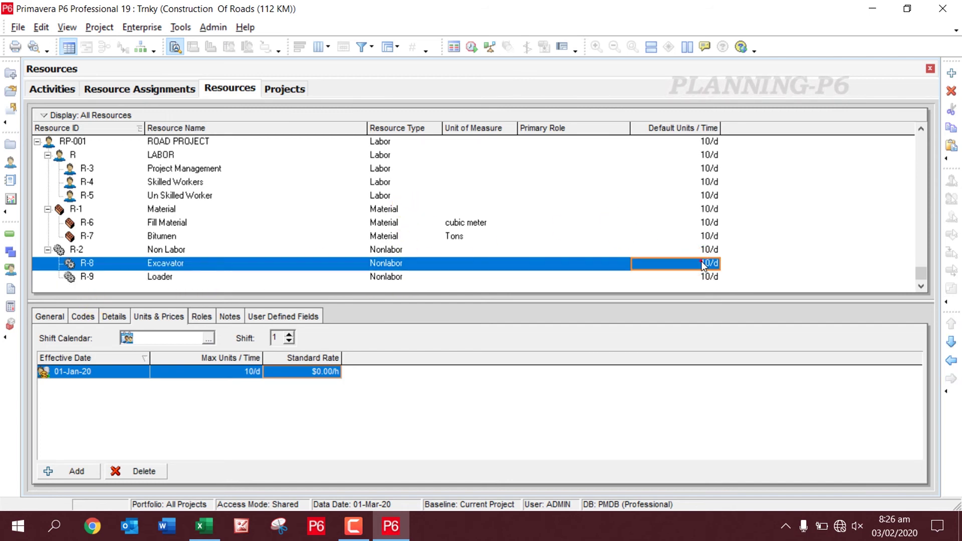
left_click(702, 264)
left_click(640, 263)
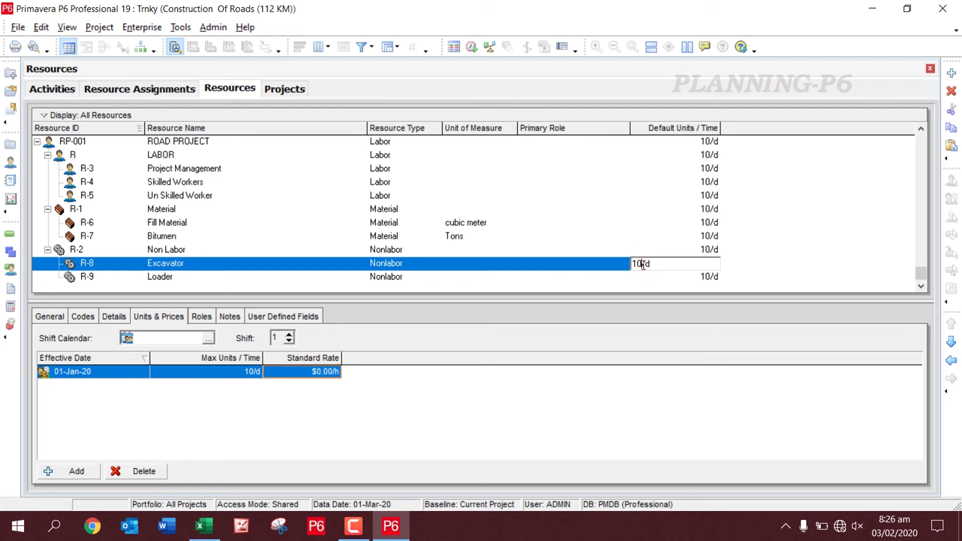
left_click(580, 273)
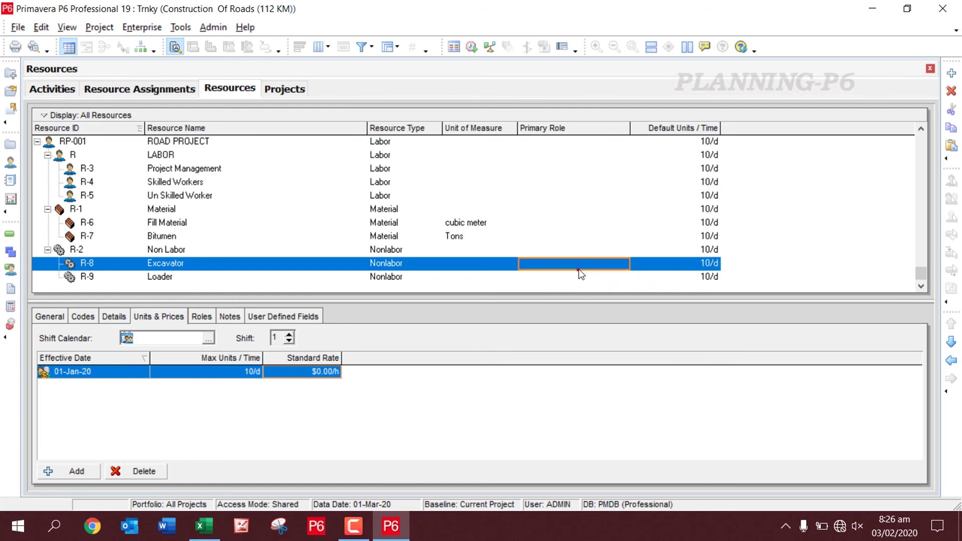
left_click(270, 317)
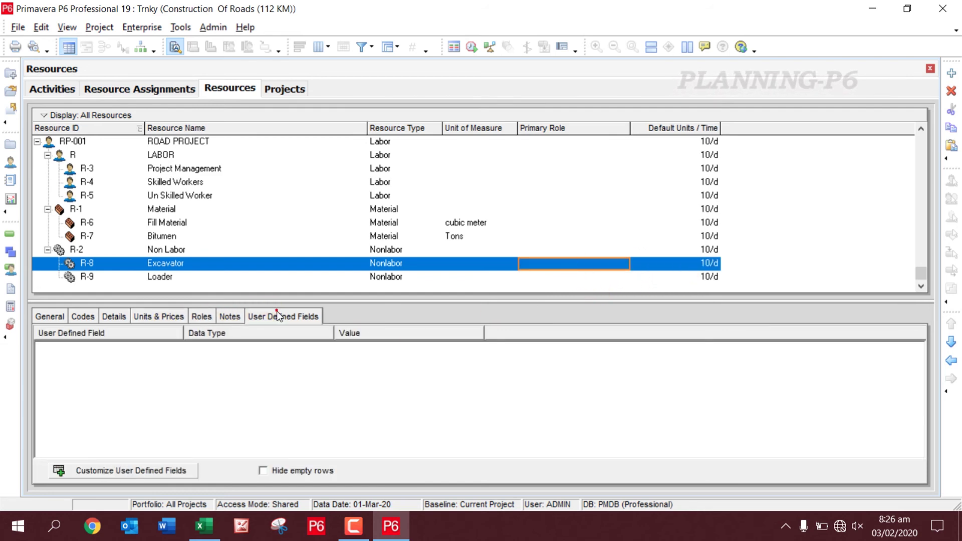
left_click(122, 317)
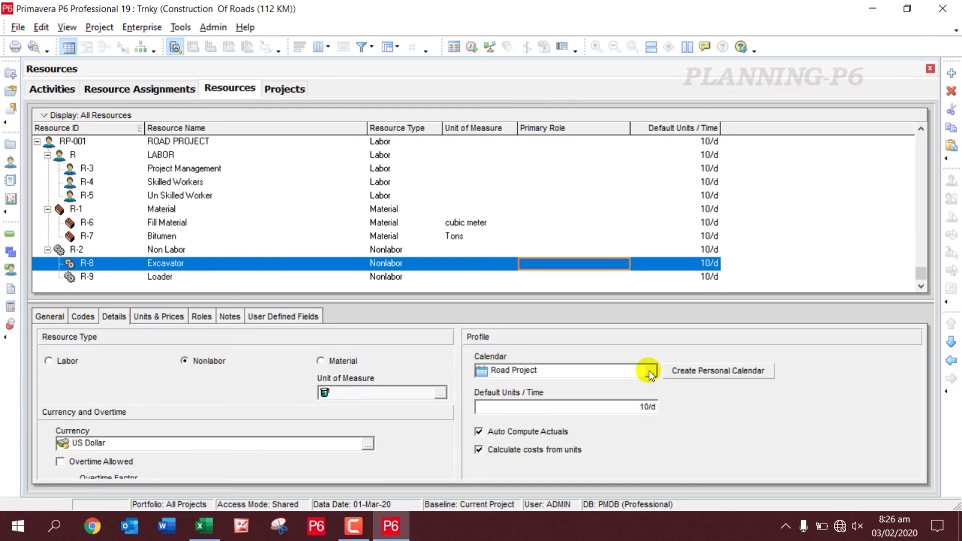
left_click(648, 371)
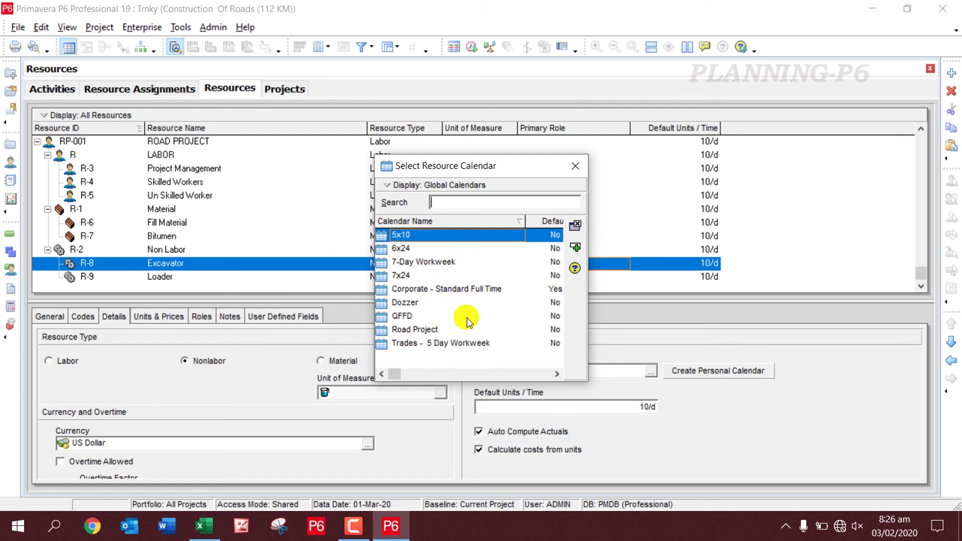
left_click(408, 304)
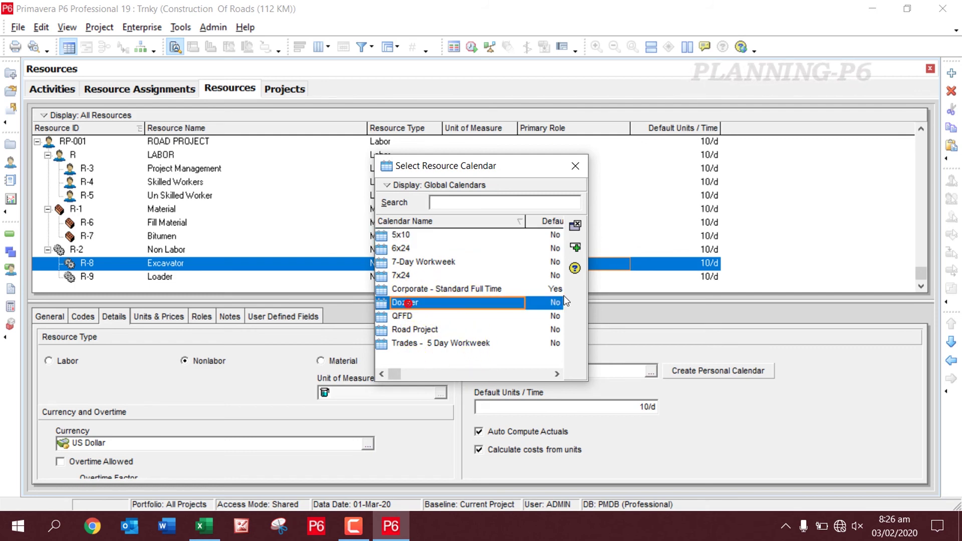
left_click(575, 248)
left_click(704, 263)
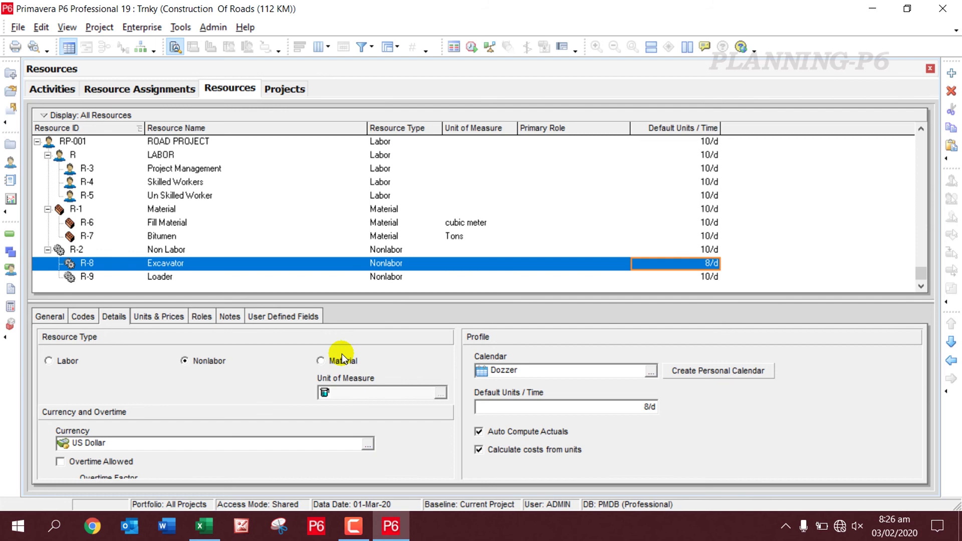
left_click(394, 209)
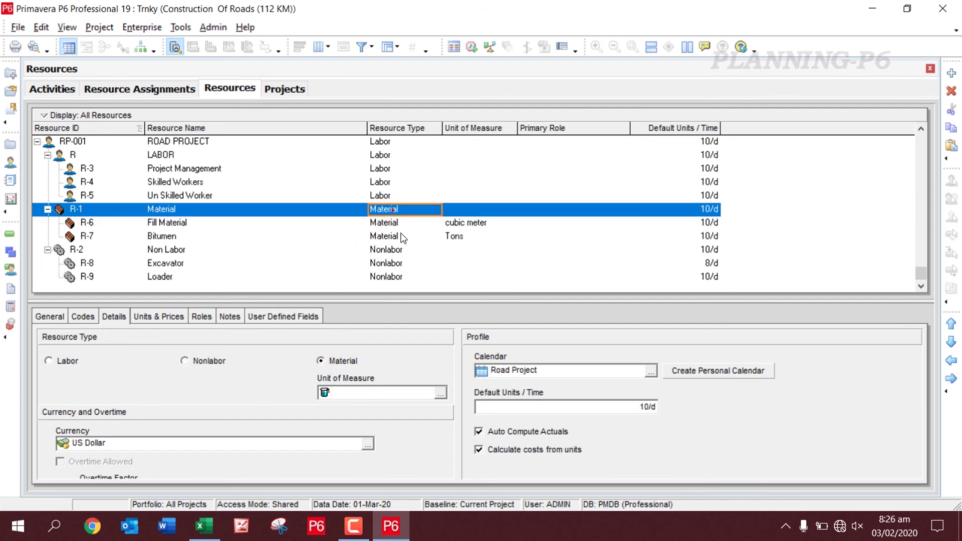
- Close Material's unit of measure picker without assigning one, then switch to Excel's Book1
left_click(441, 393)
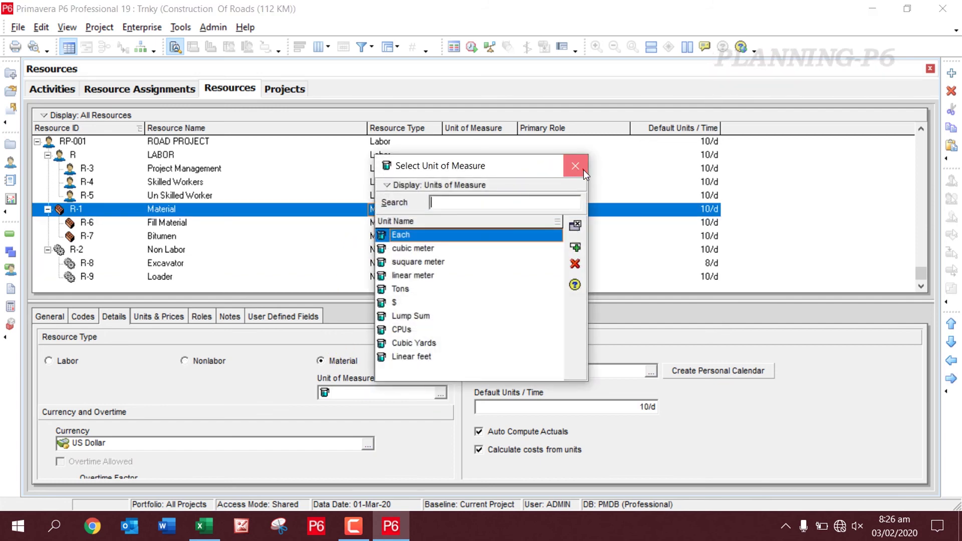
left_click(576, 166)
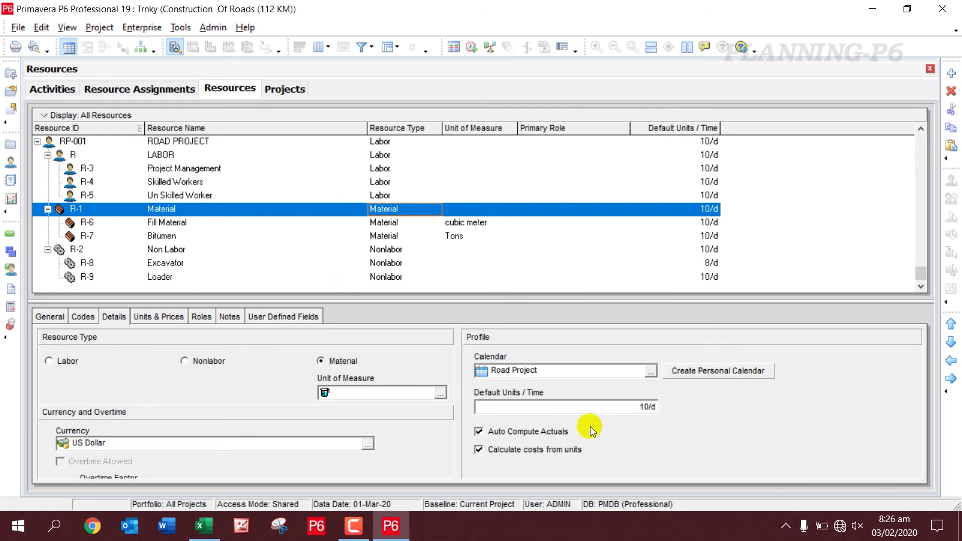
left_click(204, 527)
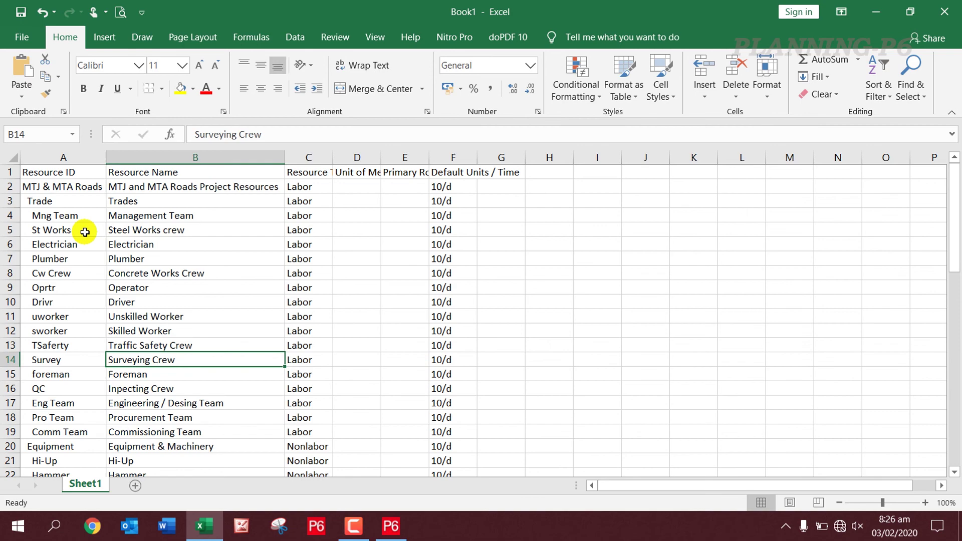
- Scroll through the MTJ & MTA Roads resources in Sheet1, then return to Primavera P6
scroll(84, 232, "down", 2)
scroll(83, 232, "down", 6)
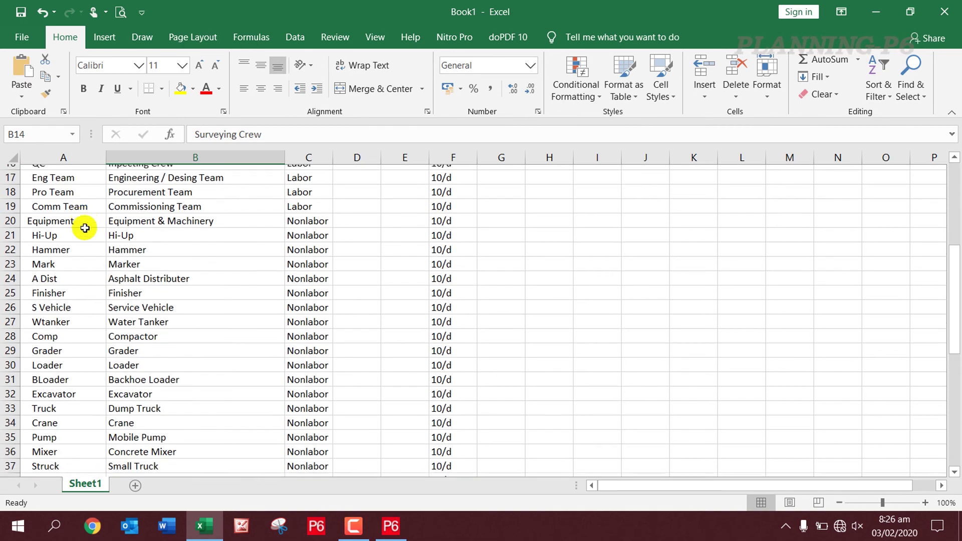
scroll(85, 225, "down", 7)
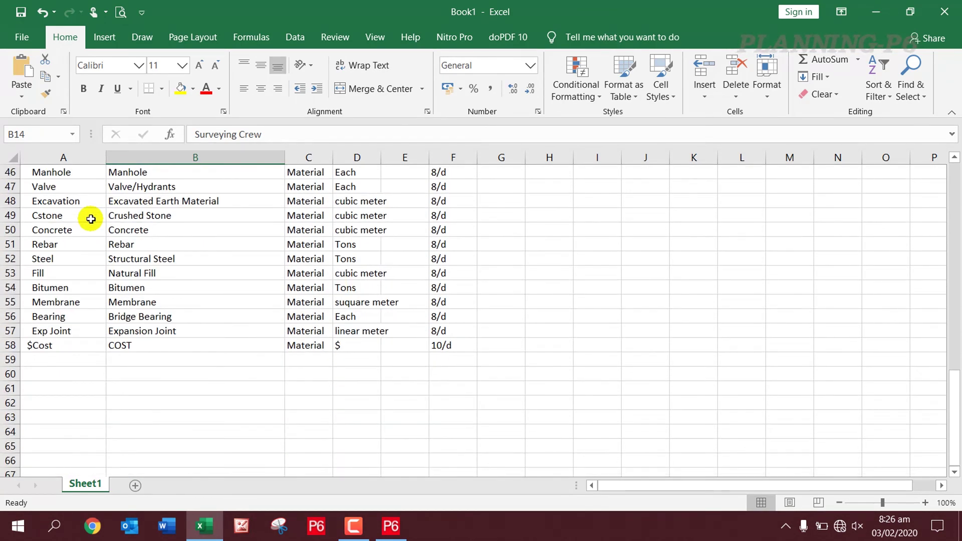
scroll(161, 274, "up", 6)
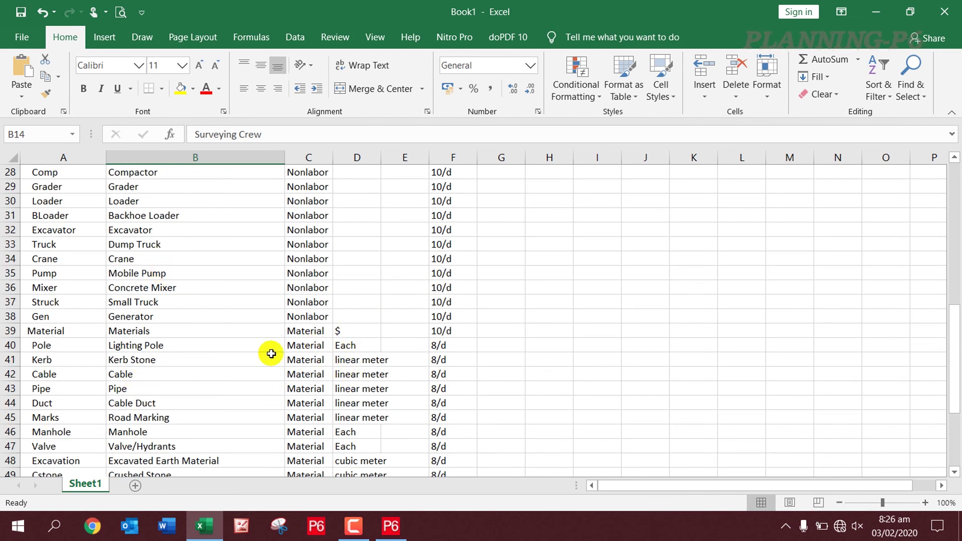
scroll(271, 354, "up", 9)
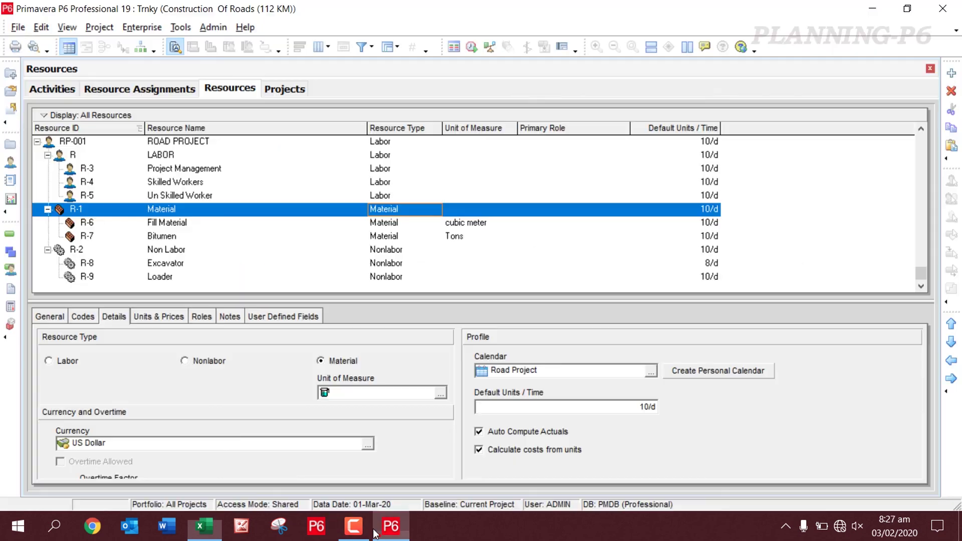
left_click(391, 526)
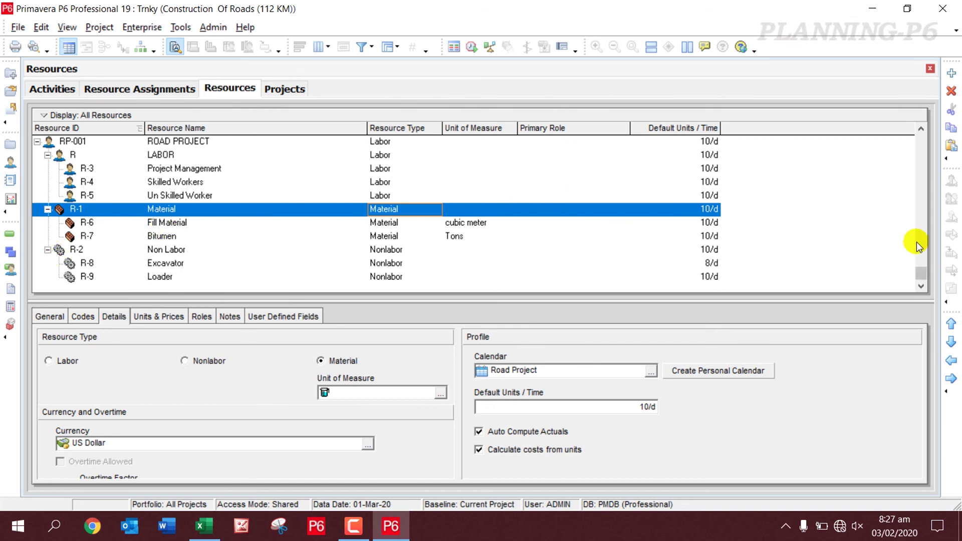
left_click_drag(920, 273, 920, 129)
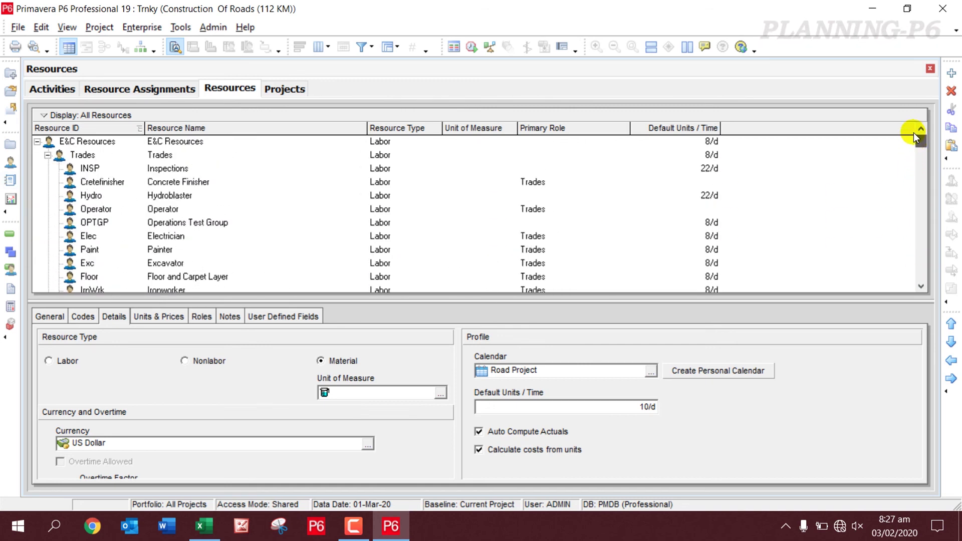
scroll(227, 211, "down", 15)
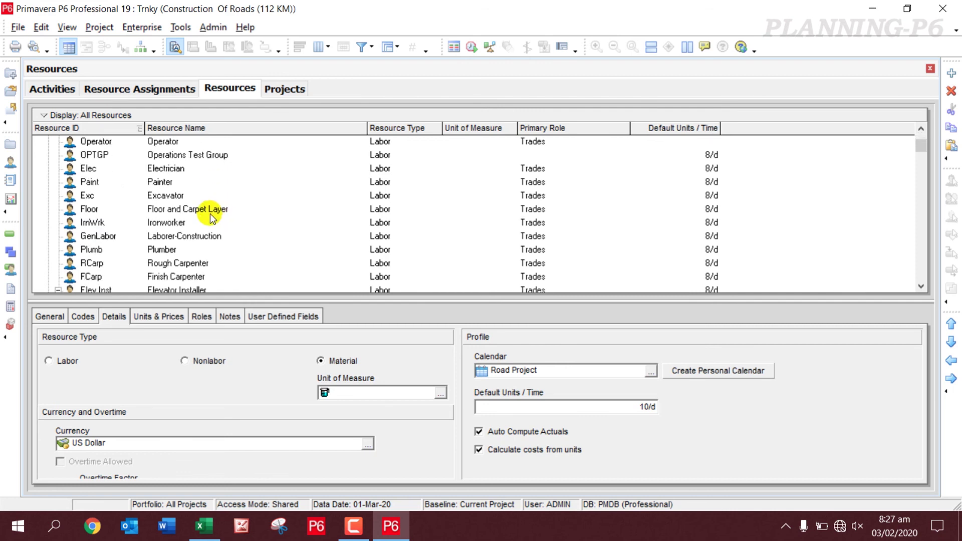
scroll(208, 201, "down", 12)
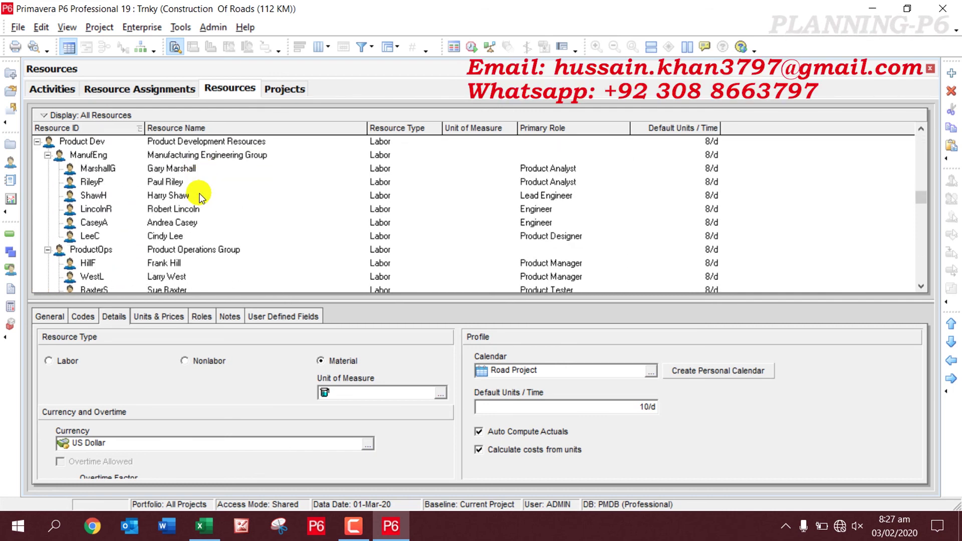
scroll(201, 198, "down", 8)
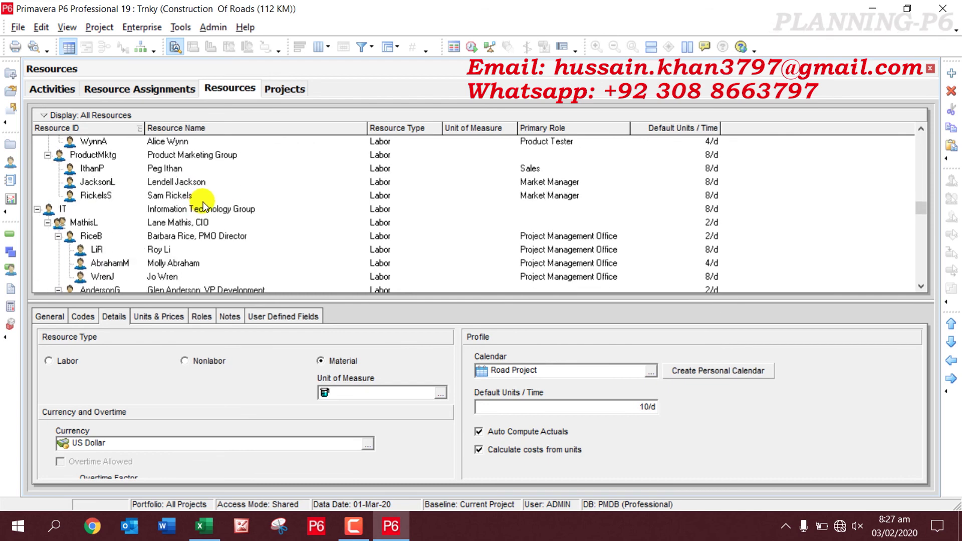
scroll(203, 206, "down", 15)
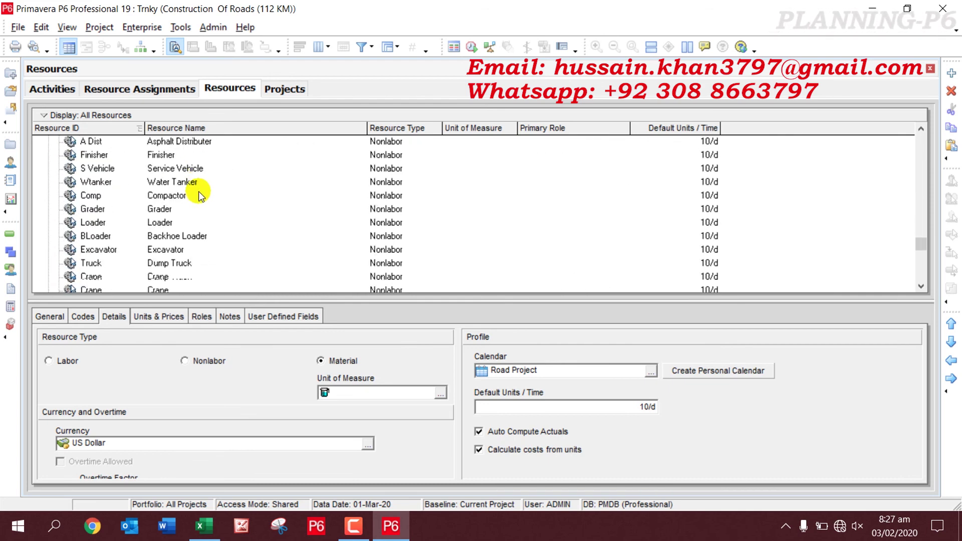
scroll(201, 195, "down", 14)
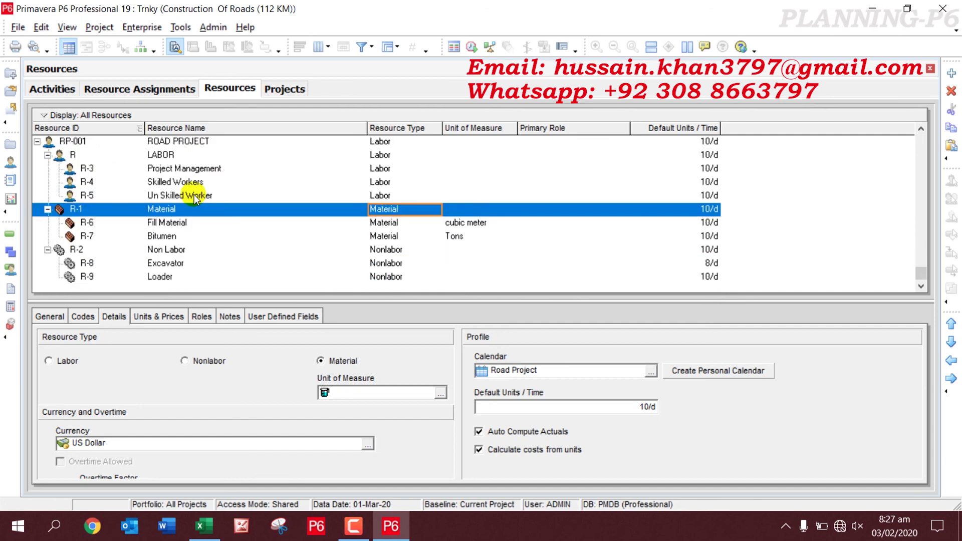